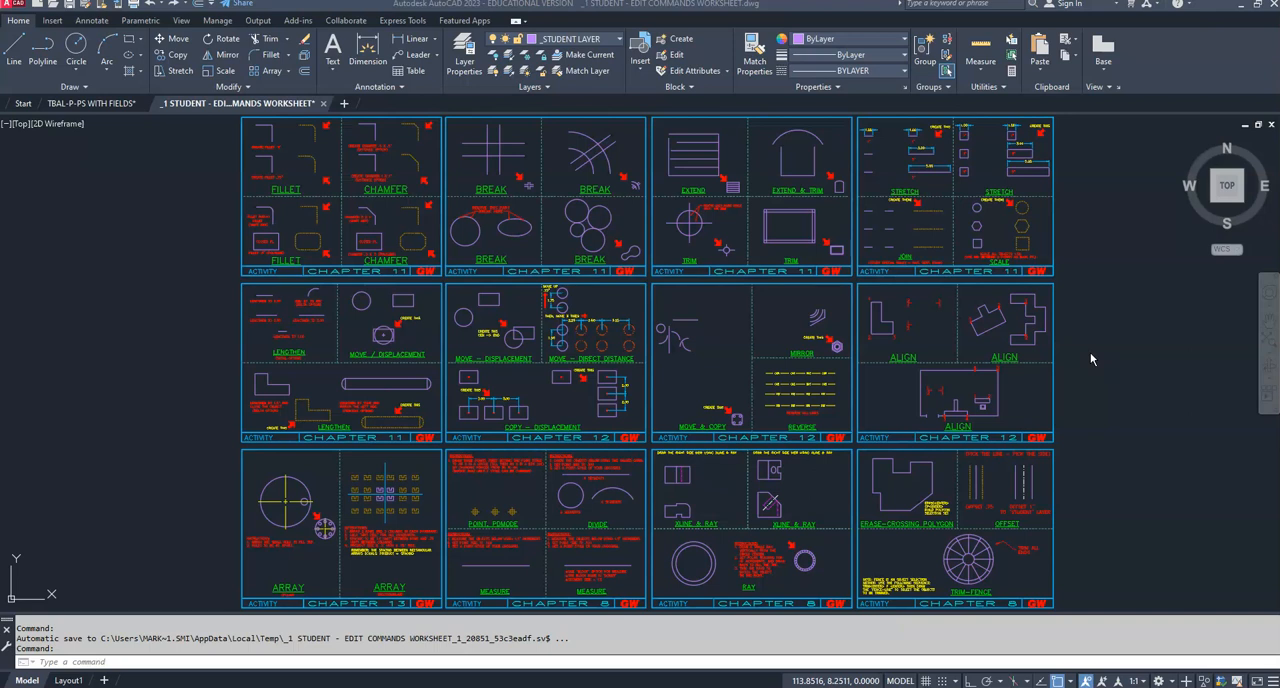
Step: Bring the OFFSET exercise with its two sets of vertical lines into close view on the worksheet
{"action": "scroll", "coordinate": [1094, 477], "scroll_direction": "up", "scroll_amount": 4}
{"action": "scroll", "coordinate": [917, 461], "scroll_direction": "up", "scroll_amount": 4}
{"action": "middle_click_drag", "start_coordinate": [893, 391], "coordinate": [891, 414]}
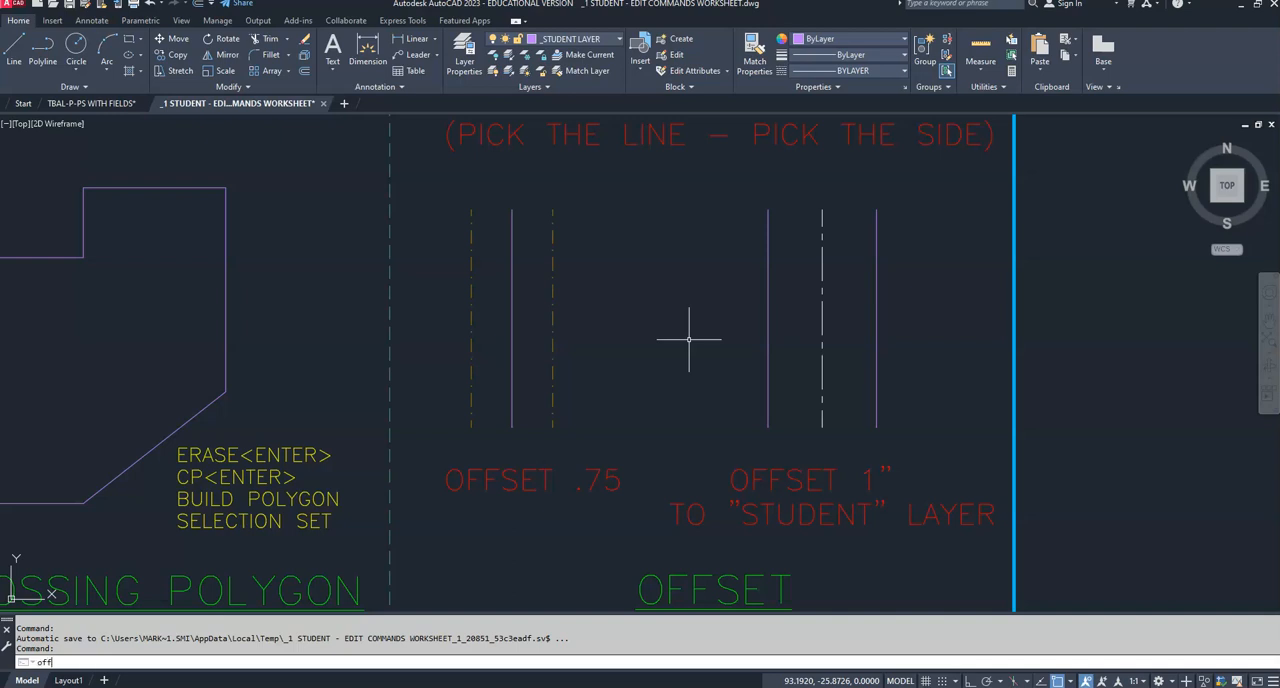
{"action": "key", "text": "Return"}
{"action": "key", "text": "Escape"}
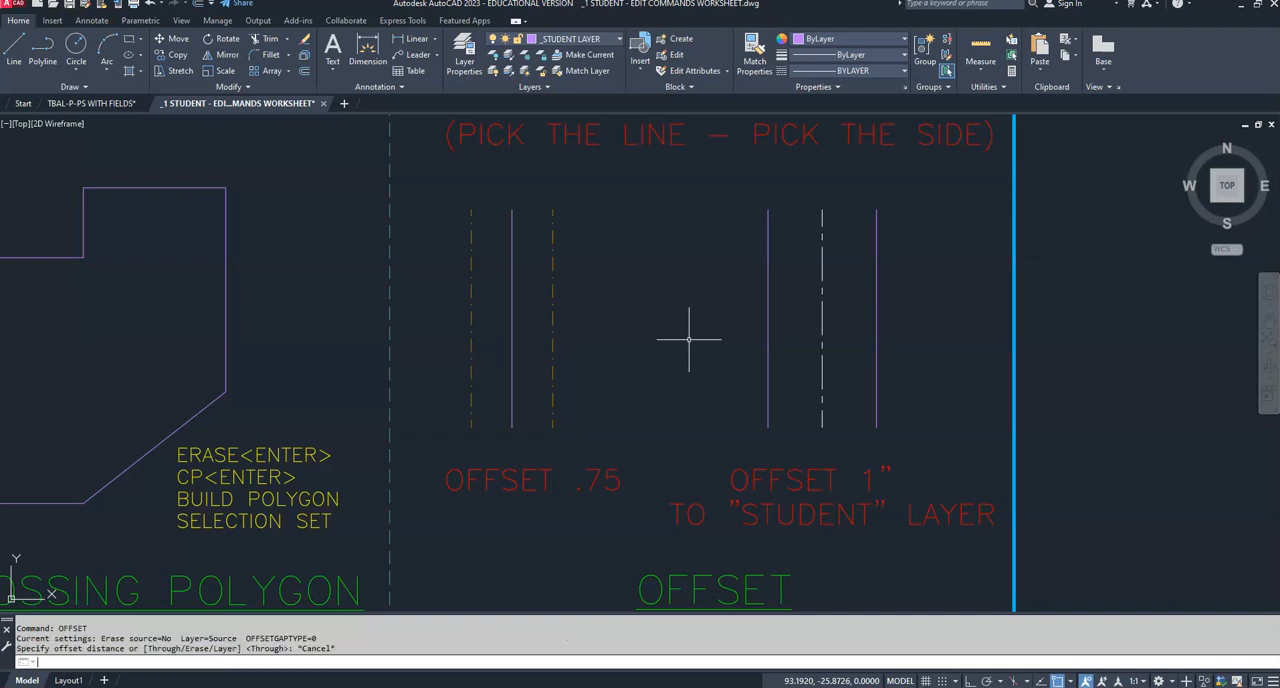
{"action": "left_click", "coordinate": [308, 75]}
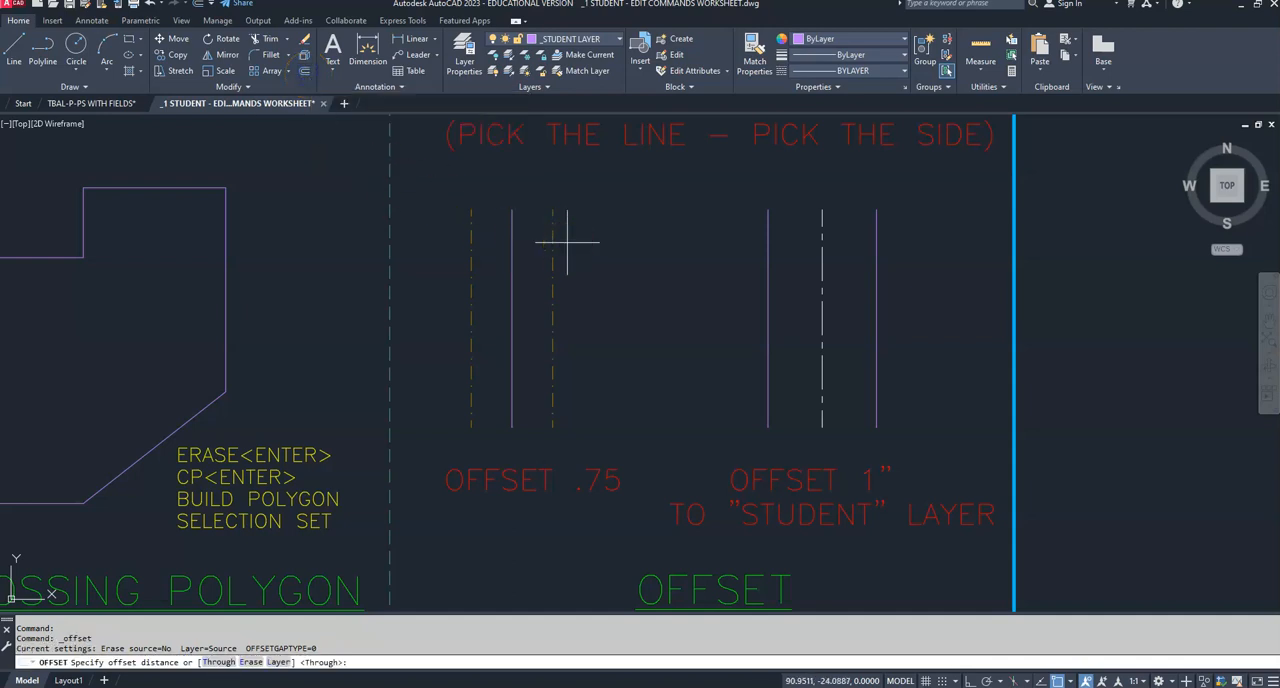
{"action": "key", "text": "Escape"}
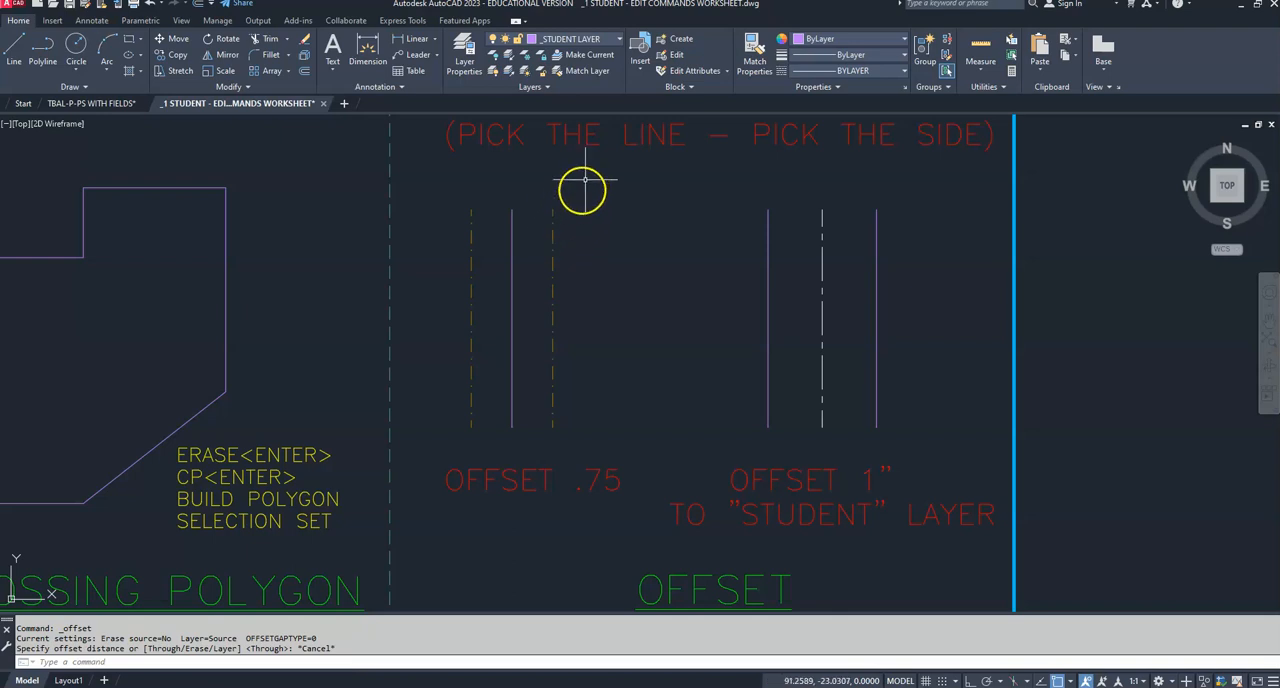
Step: Turn off the SCOTTY layer to hide the example lines in the OFFSET .75 exercise
{"action": "left_click", "coordinate": [619, 40]}
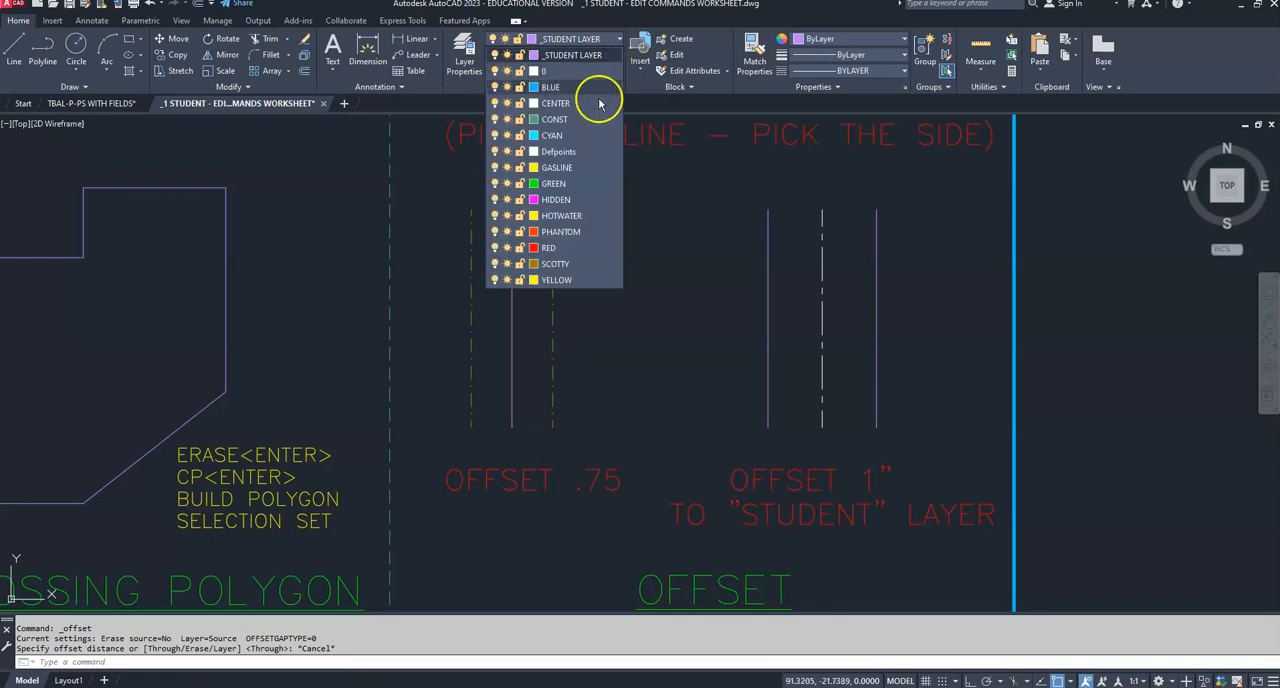
{"action": "left_click", "coordinate": [494, 264]}
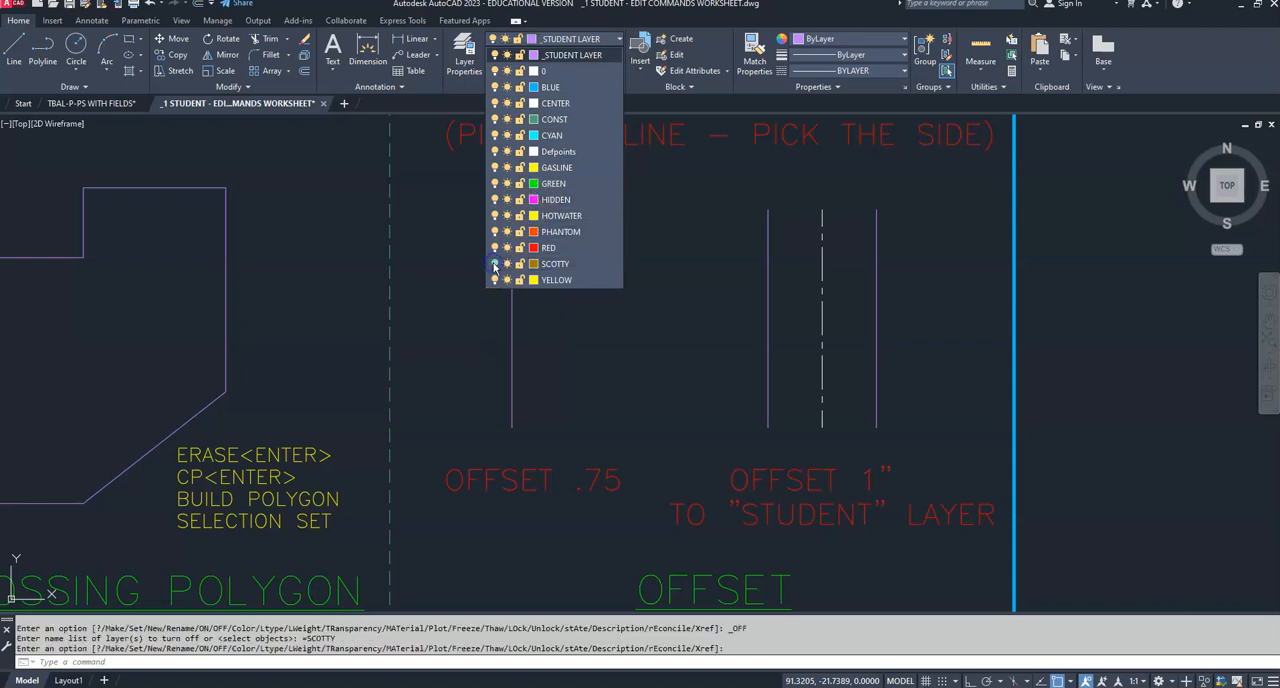
{"action": "left_click", "coordinate": [672, 346]}
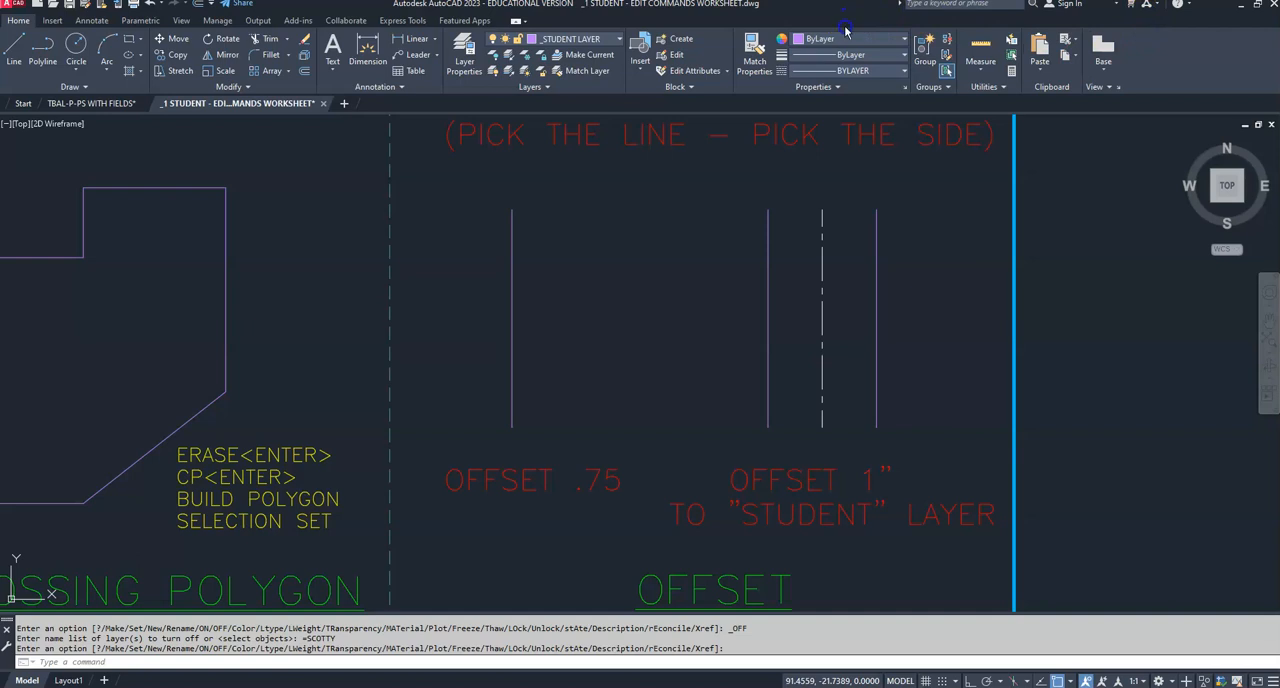
Step: Restore the maximized program window to a smaller size and make layer 0 the current layer
{"action": "left_click", "coordinate": [1257, 4]}
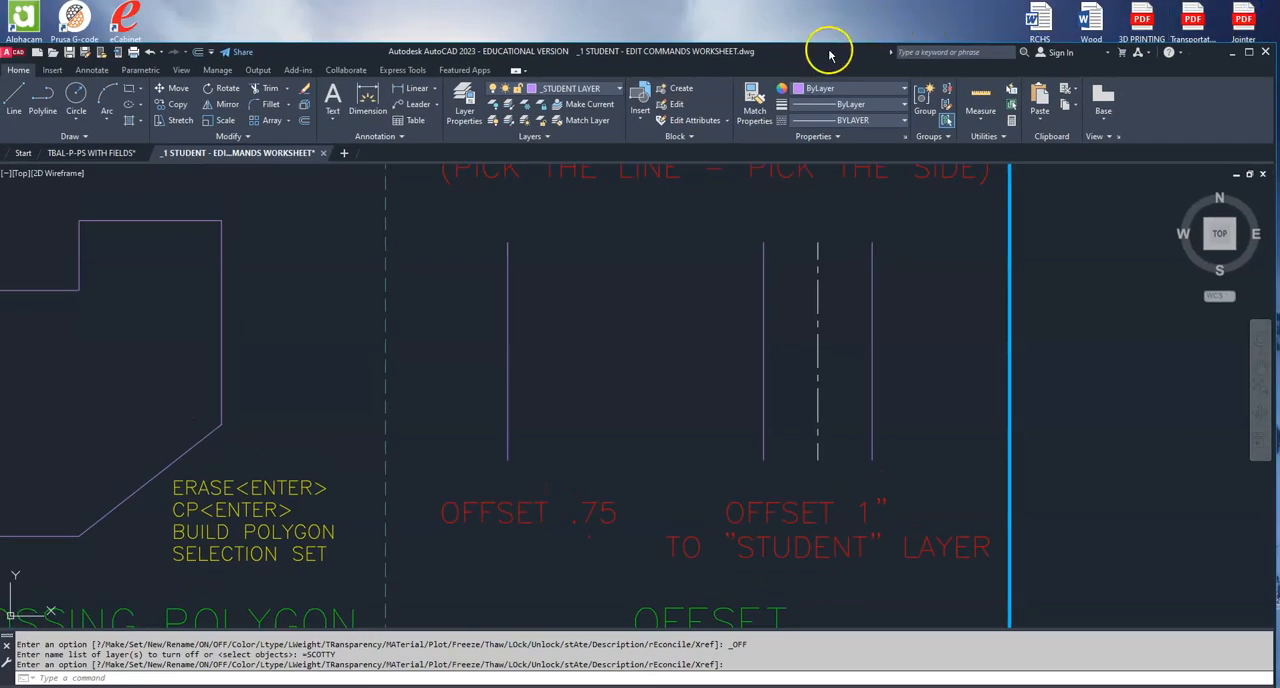
{"action": "mouse_move", "coordinate": [826, 34]}
{"action": "left_mouse_down"}
{"action": "mouse_move", "coordinate": [836, 40]}
{"action": "mouse_move", "coordinate": [808, 44]}
{"action": "mouse_move", "coordinate": [834, 43]}
{"action": "left_mouse_up"}
{"action": "left_click", "coordinate": [624, 76]}
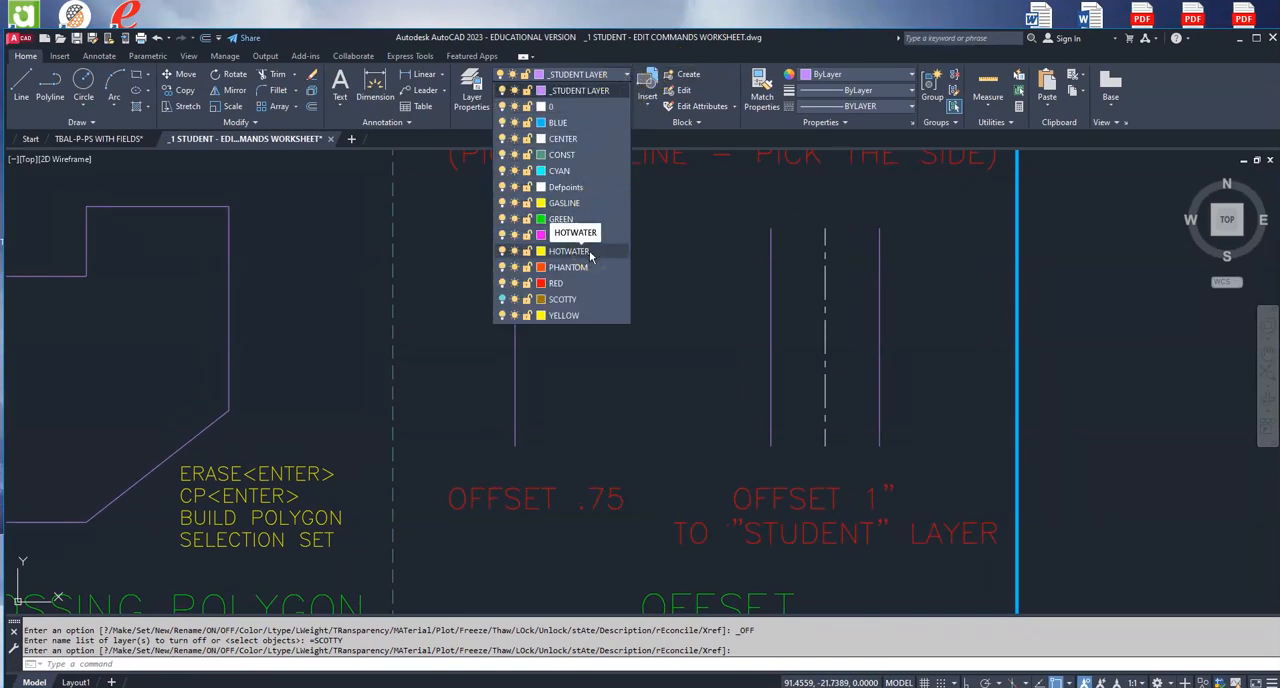
{"action": "left_click", "coordinate": [596, 107]}
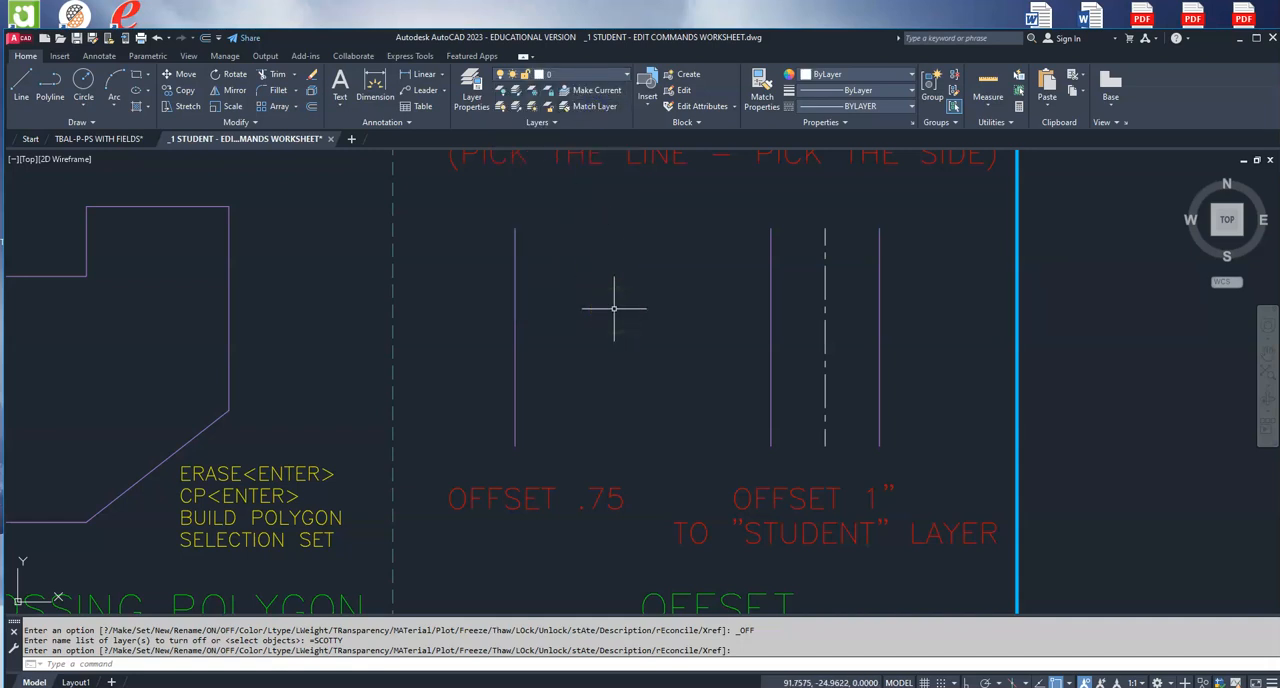
Step: Offset the vertical line above the OFFSET .75 label by .75 to both sides using the Current layer option, and undo the operation
{"action": "type", "text": "t"}
{"action": "key", "text": "Return"}
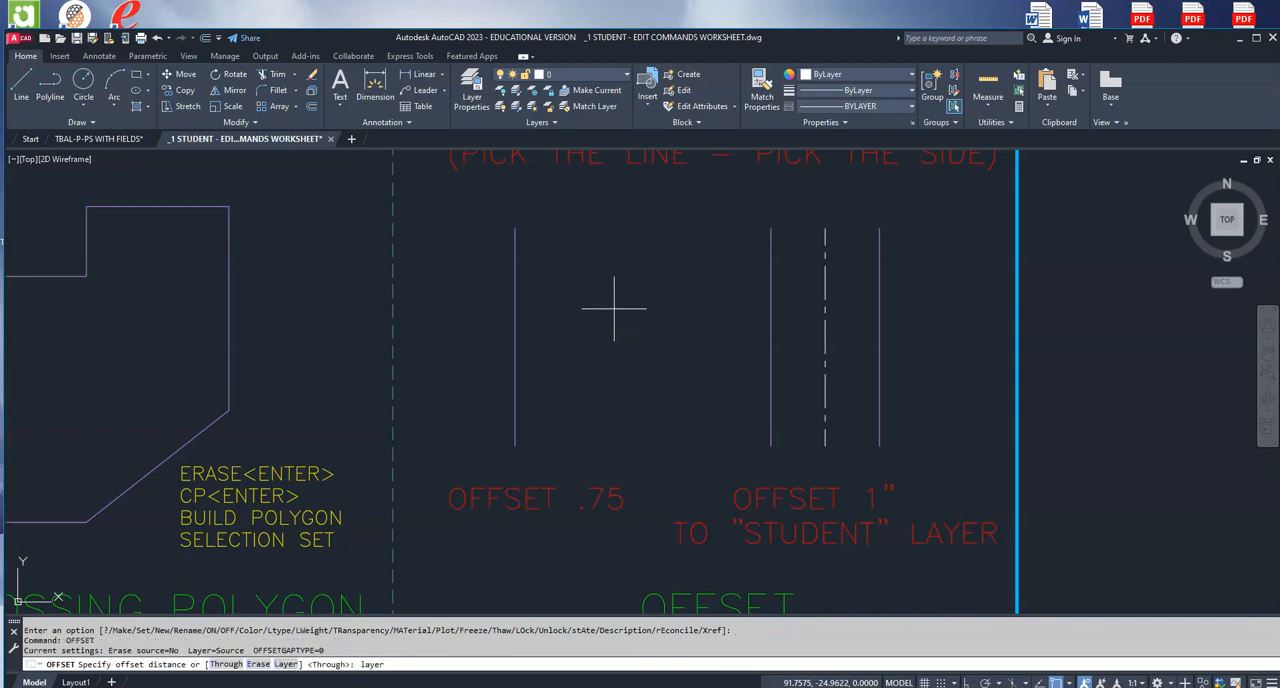
{"action": "key", "text": "Return"}
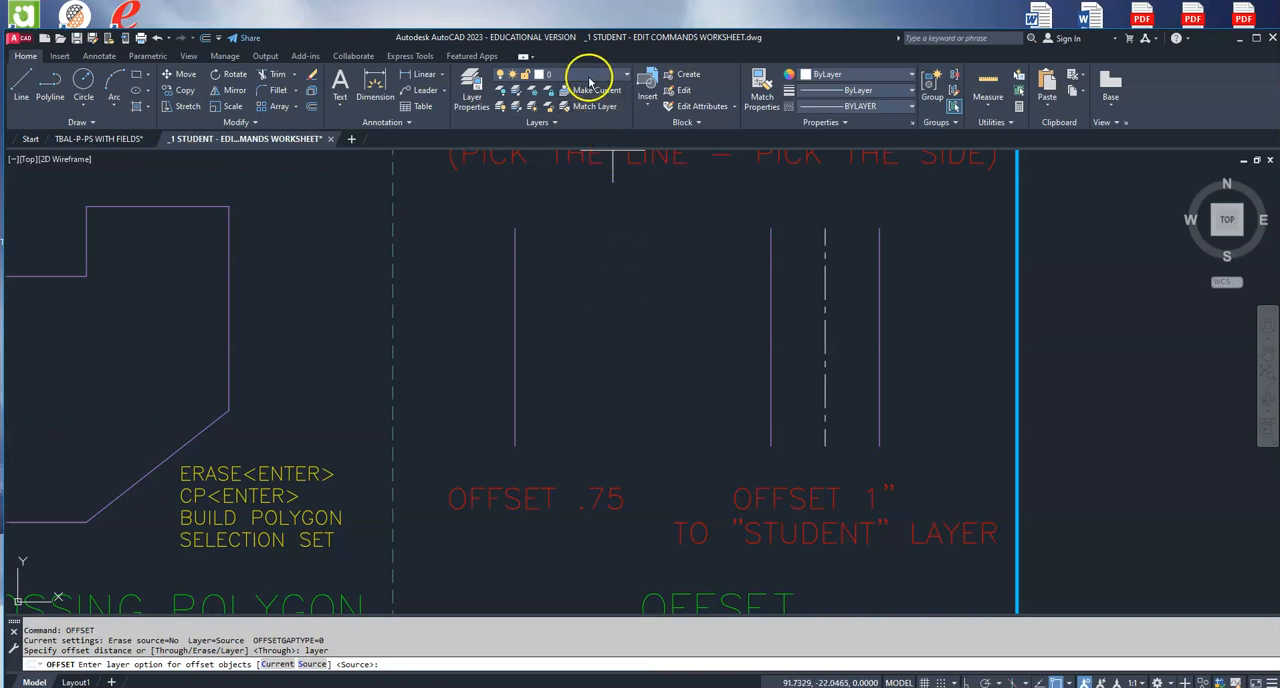
{"action": "left_click", "coordinate": [278, 664]}
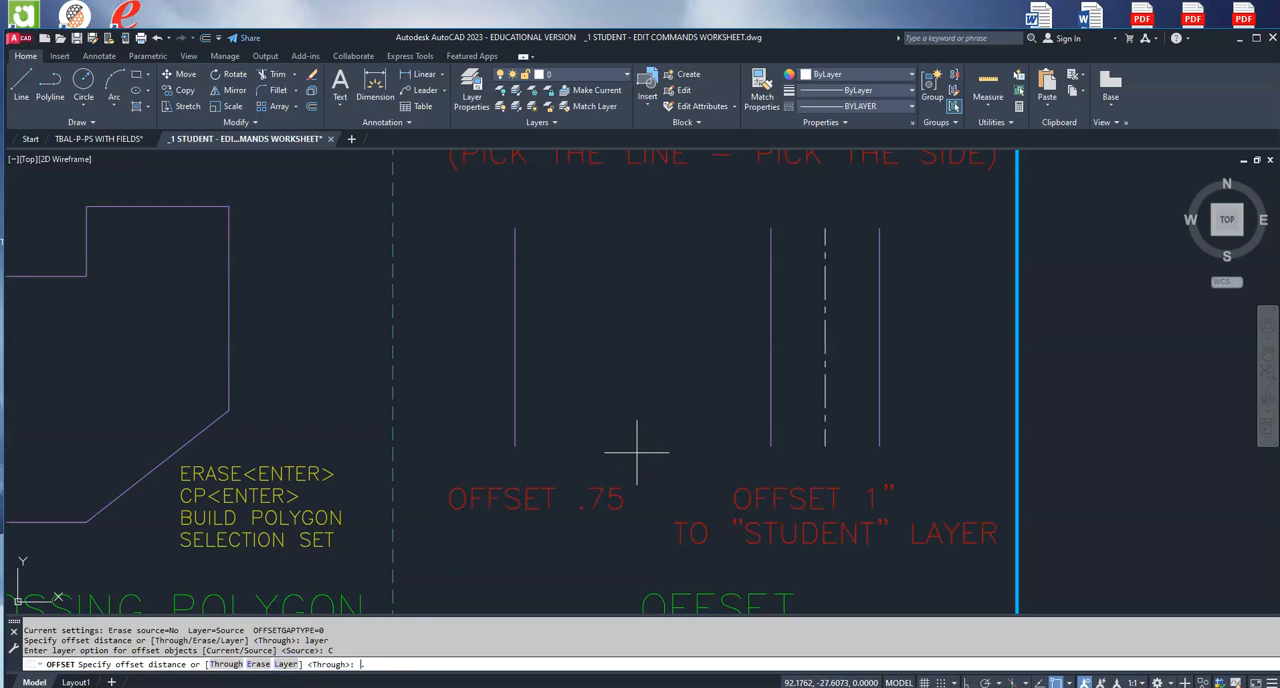
{"action": "key", "text": "Return"}
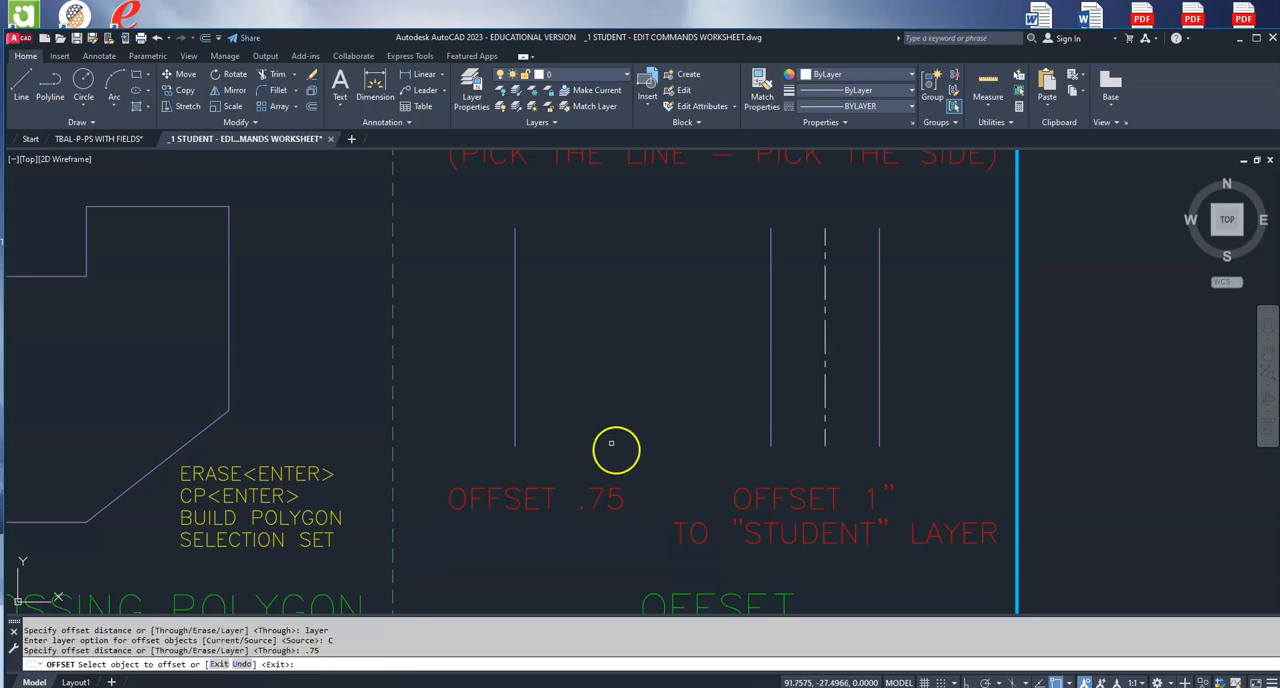
{"action": "left_click", "coordinate": [515, 380]}
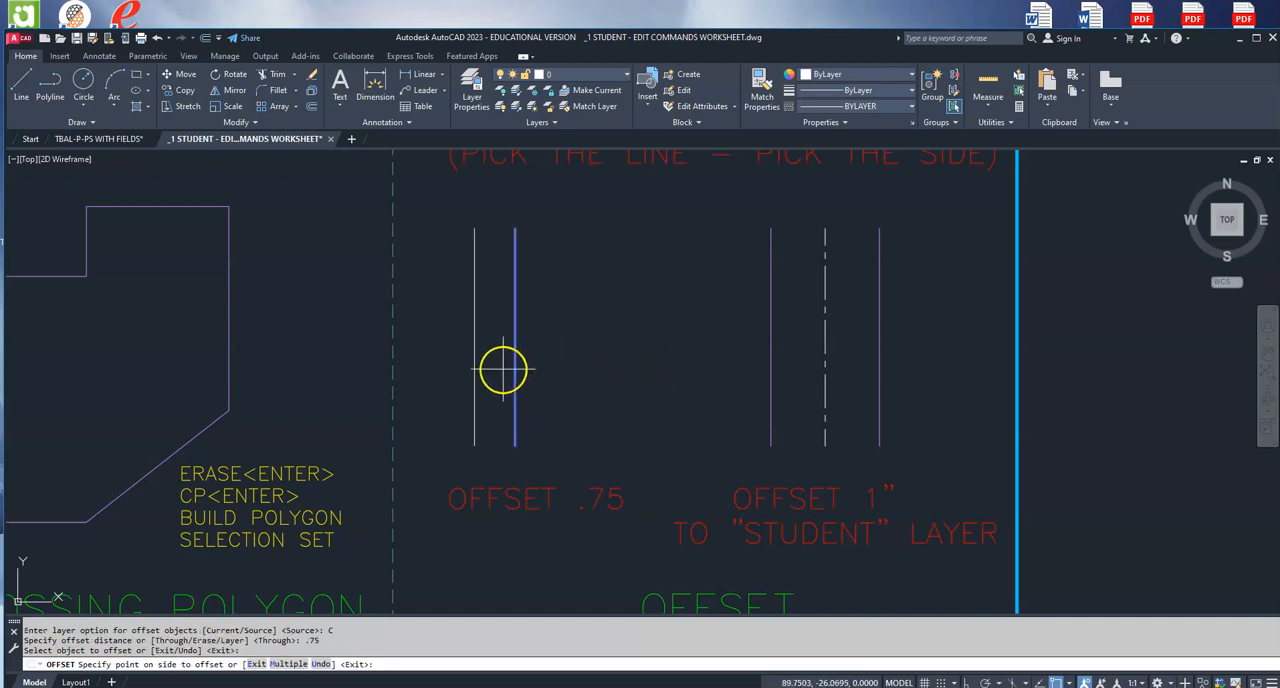
{"action": "left_click", "coordinate": [650, 360]}
{"action": "left_click", "coordinate": [515, 357]}
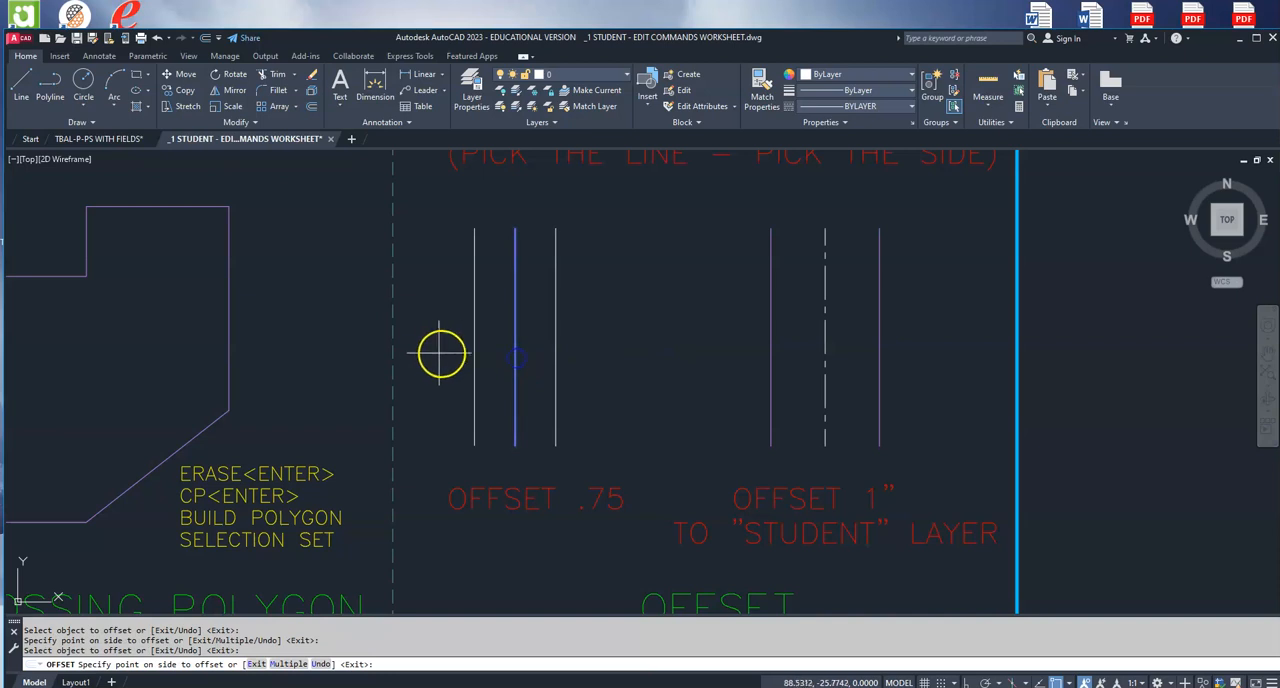
{"action": "left_click", "coordinate": [449, 349]}
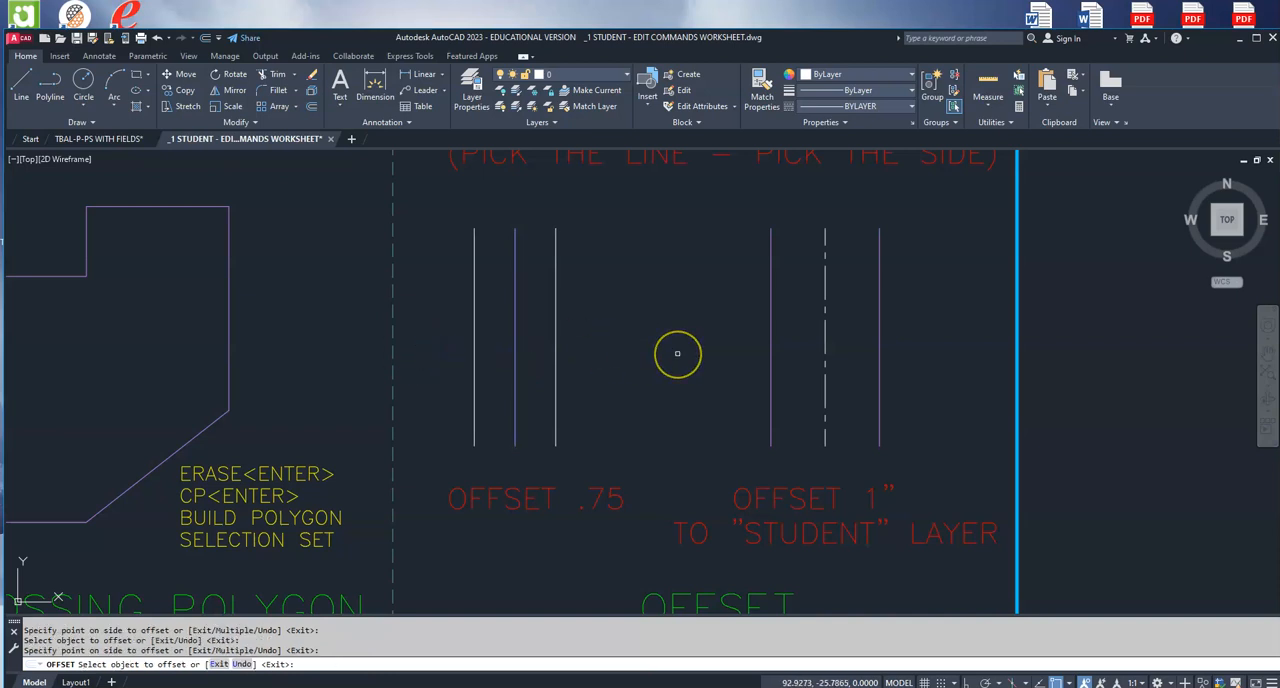
{"action": "key", "text": "Escape"}
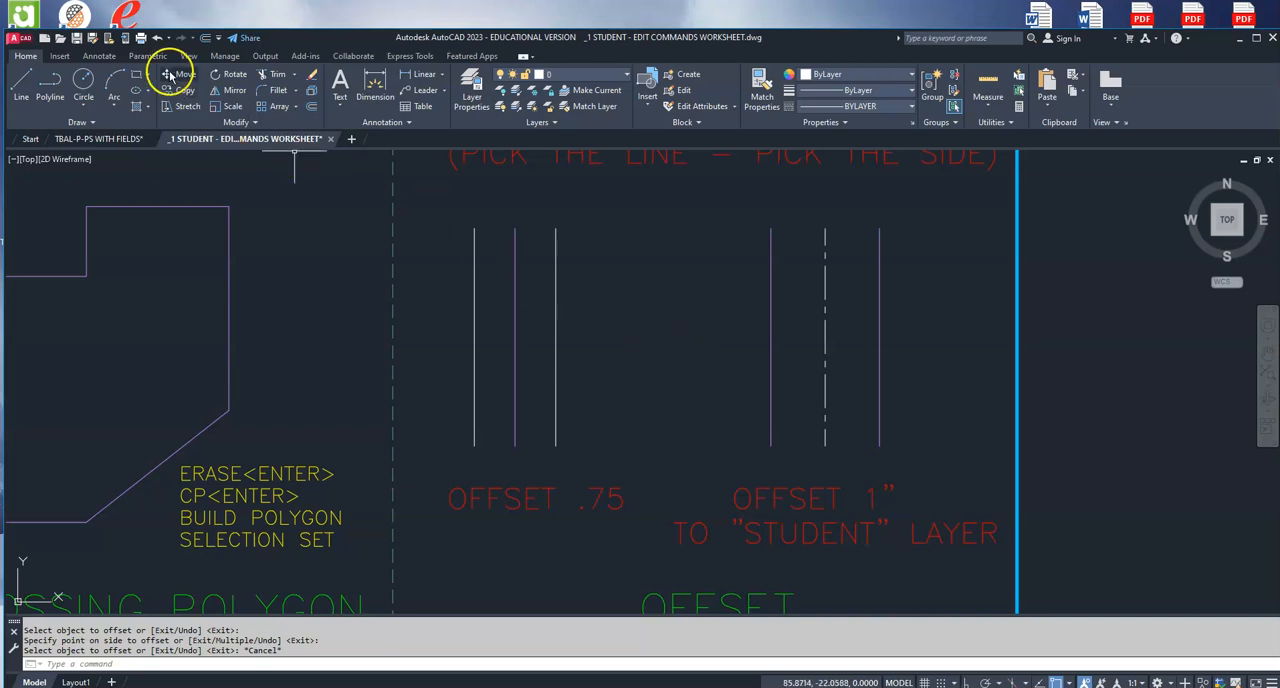
{"action": "left_click", "coordinate": [157, 38]}
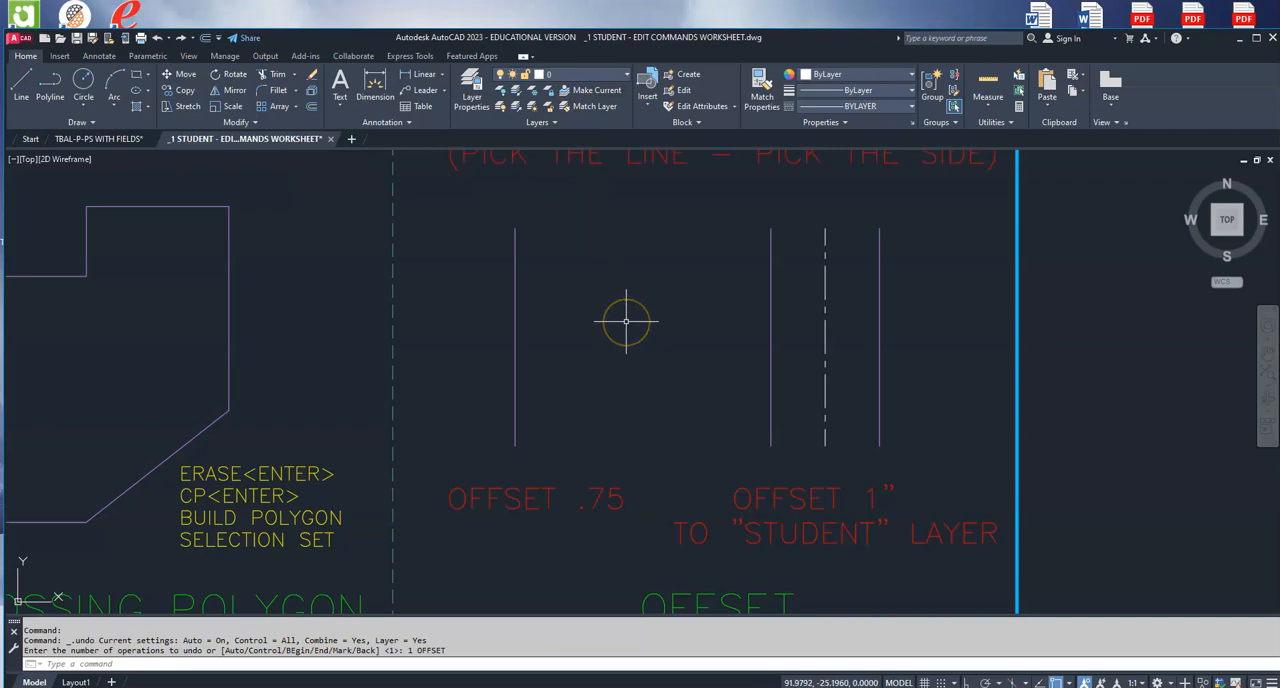
Step: Offset the line in the OFFSET .75 exercise by .75 to its right and left, placing the copies on the current layer
{"action": "key", "text": "Return"}
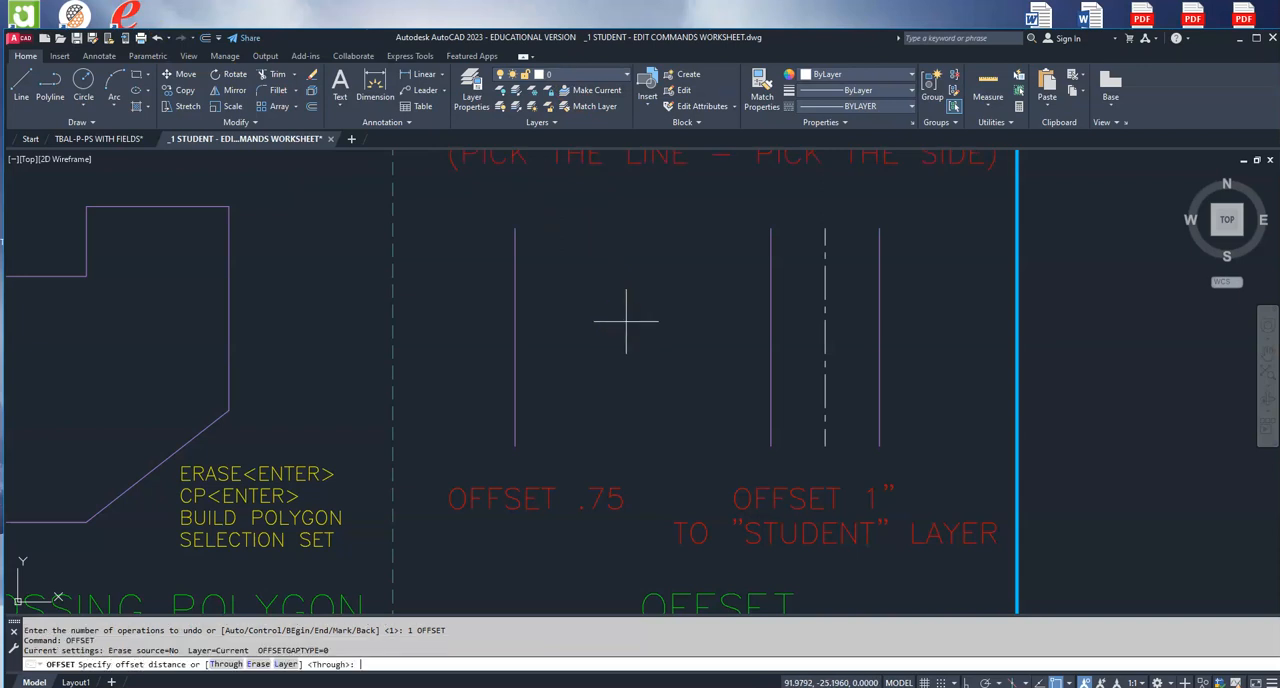
{"action": "key", "text": "Return"}
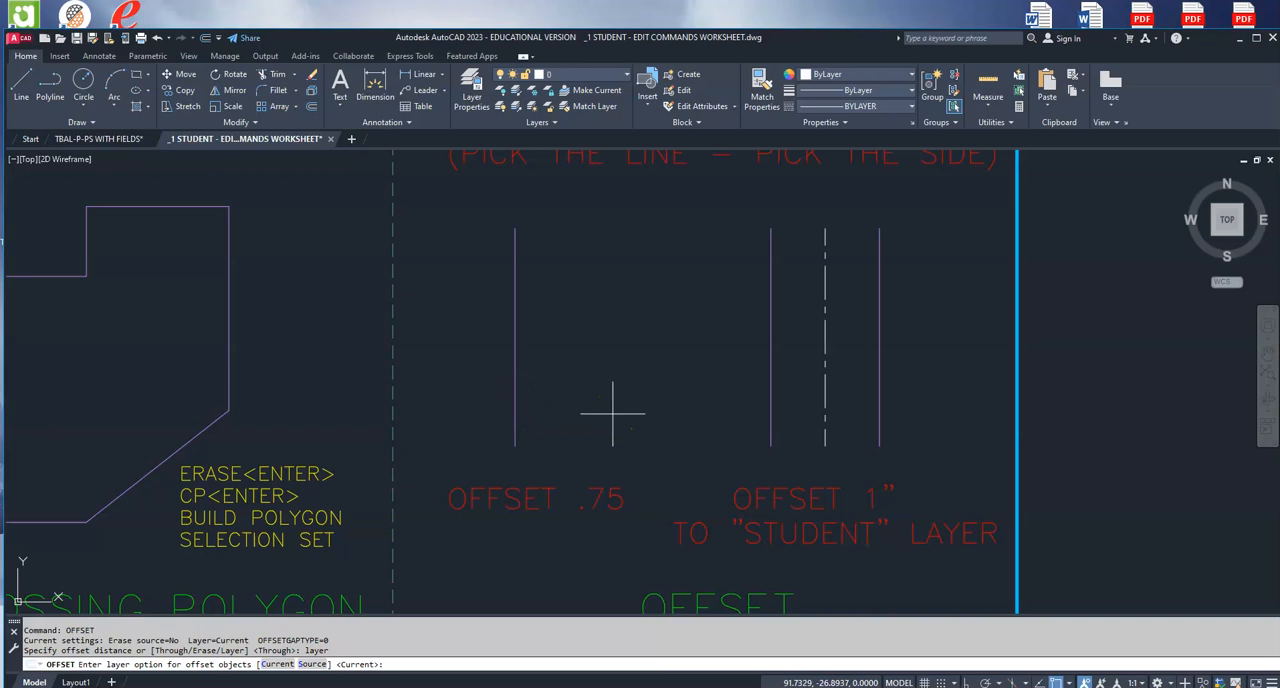
{"action": "left_click", "coordinate": [277, 664]}
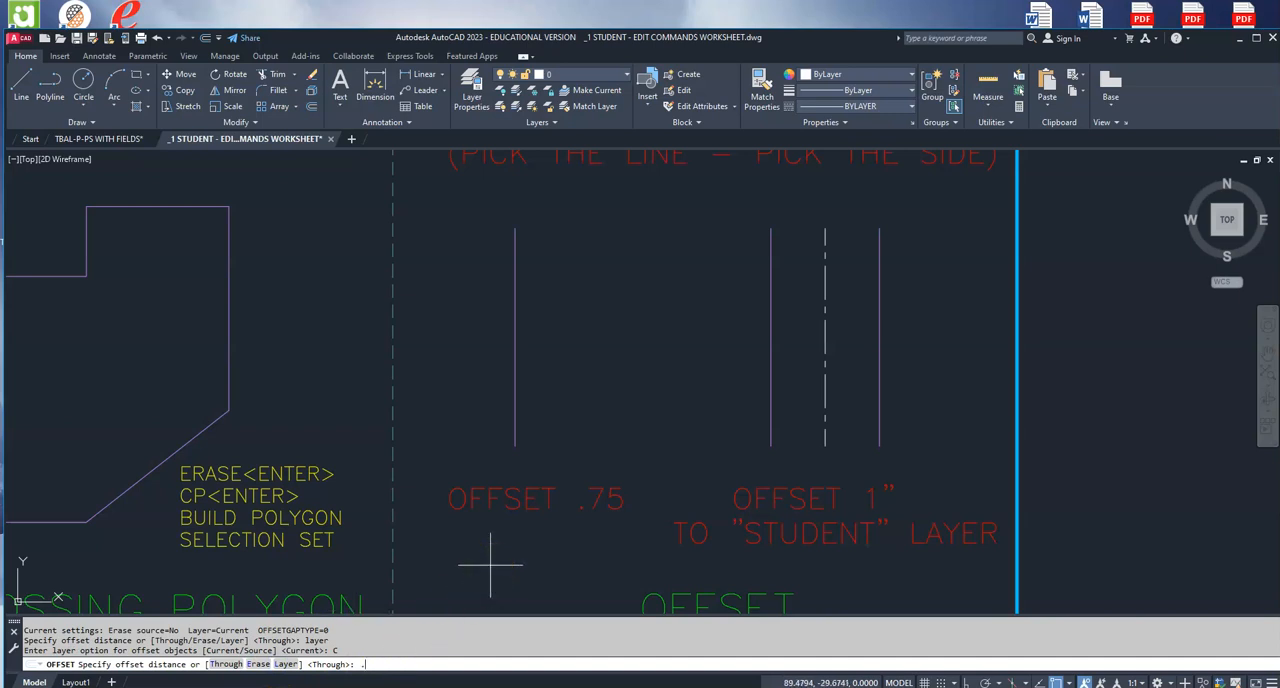
{"action": "key", "text": "Return"}
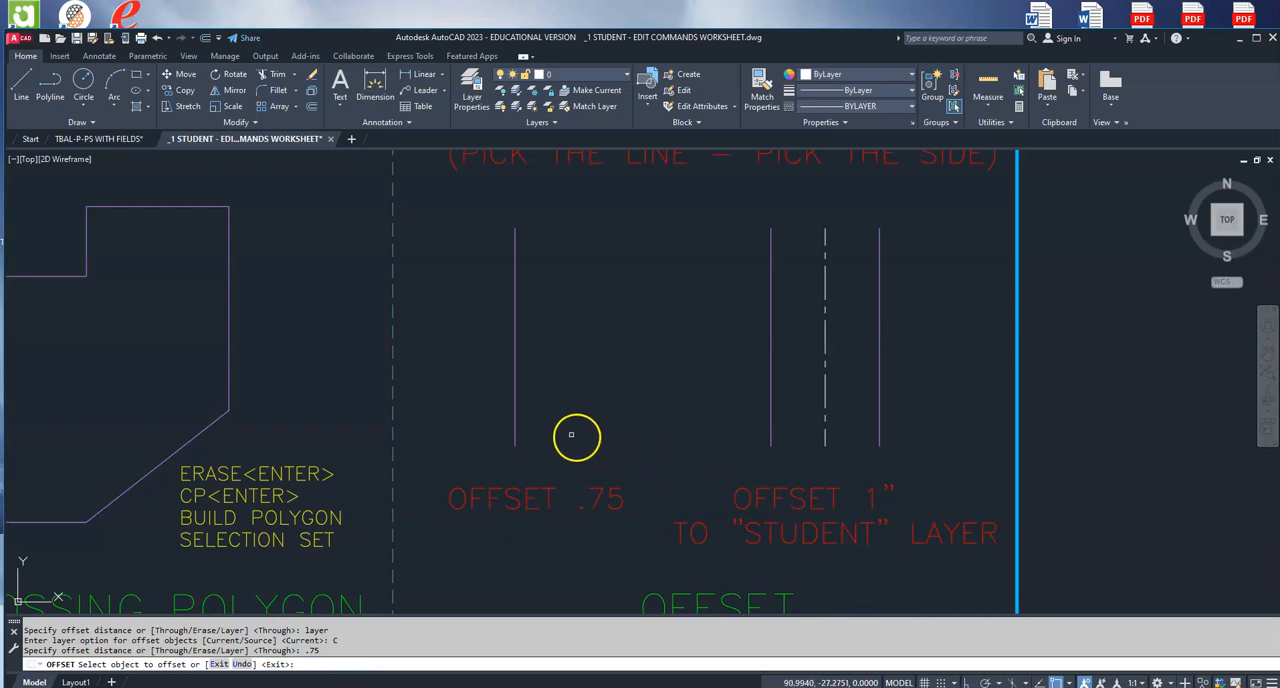
{"action": "left_click", "coordinate": [515, 378]}
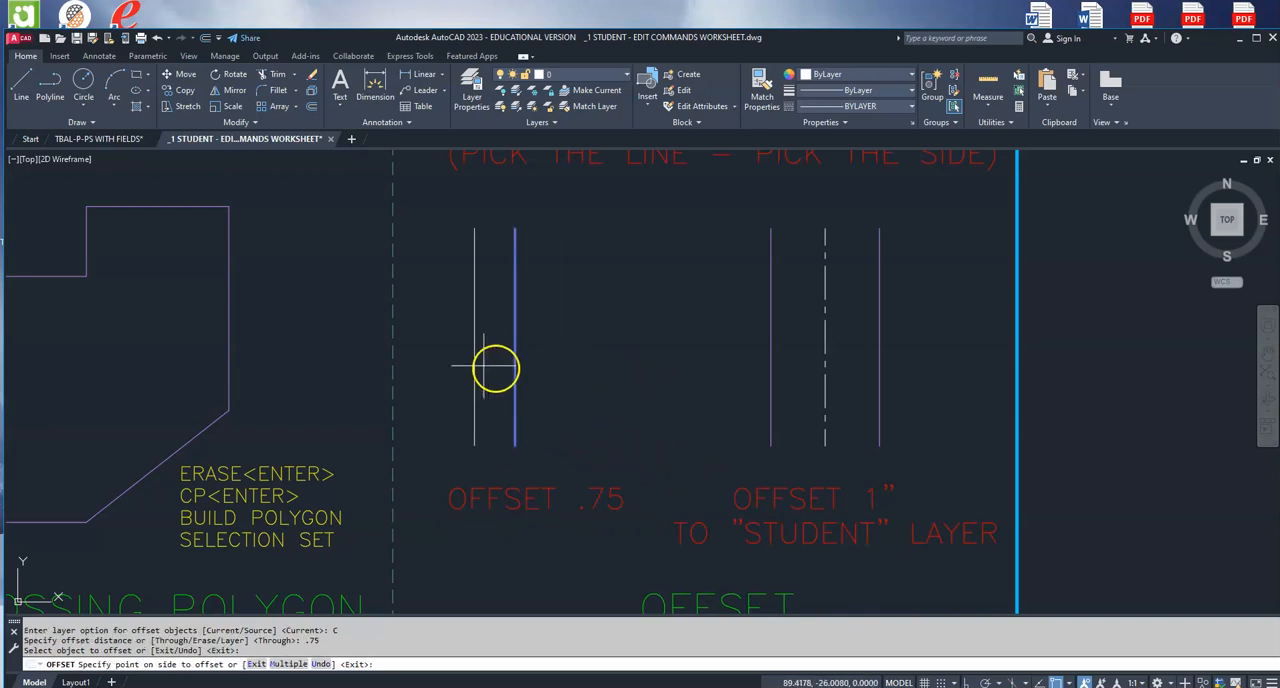
{"action": "left_click", "coordinate": [632, 368]}
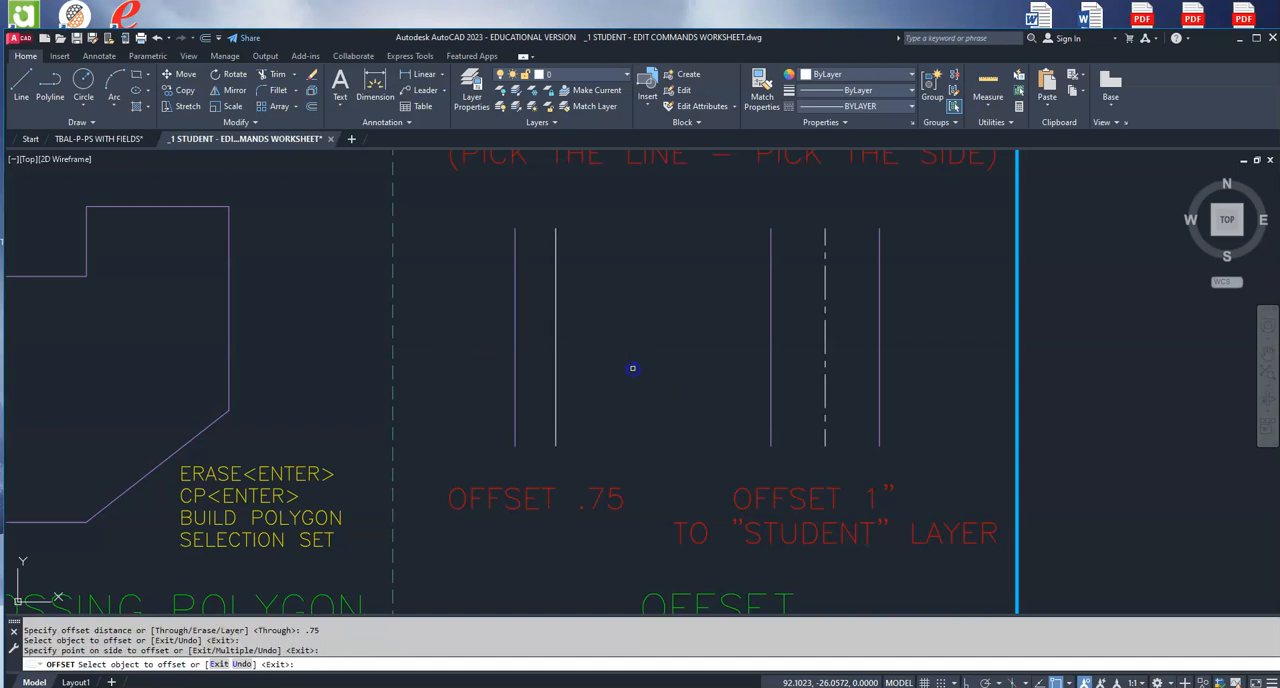
{"action": "left_click", "coordinate": [515, 346]}
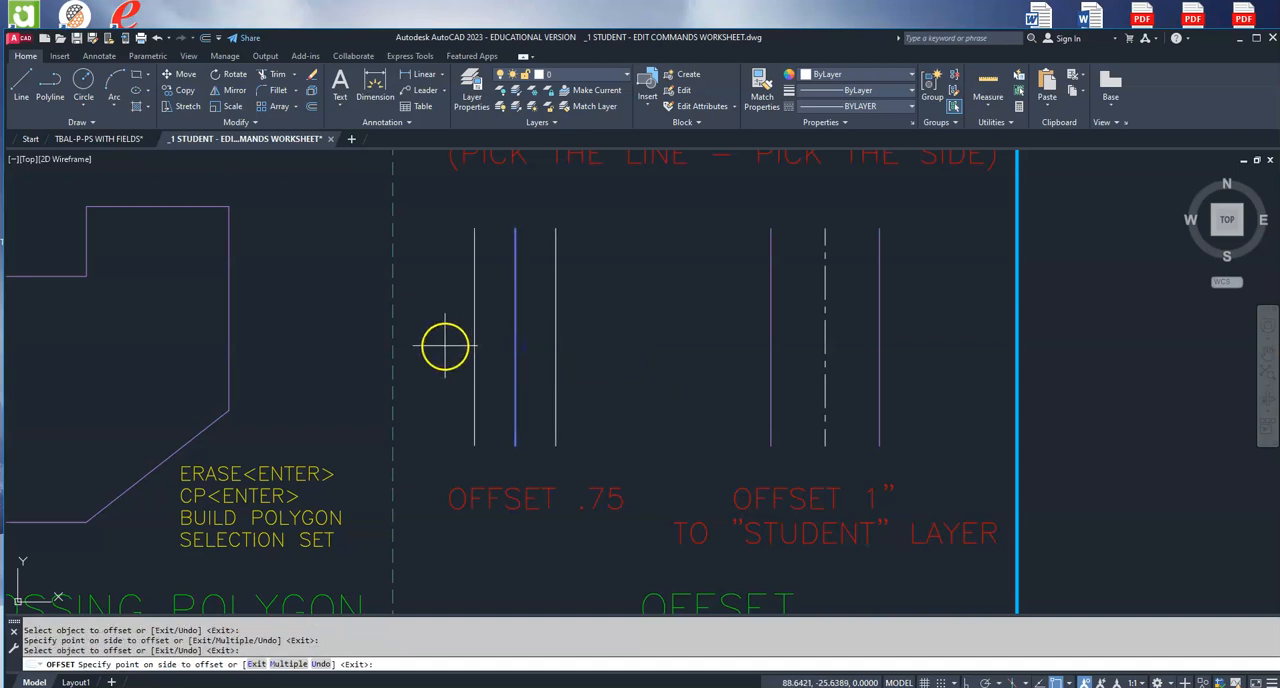
{"action": "left_click", "coordinate": [424, 329]}
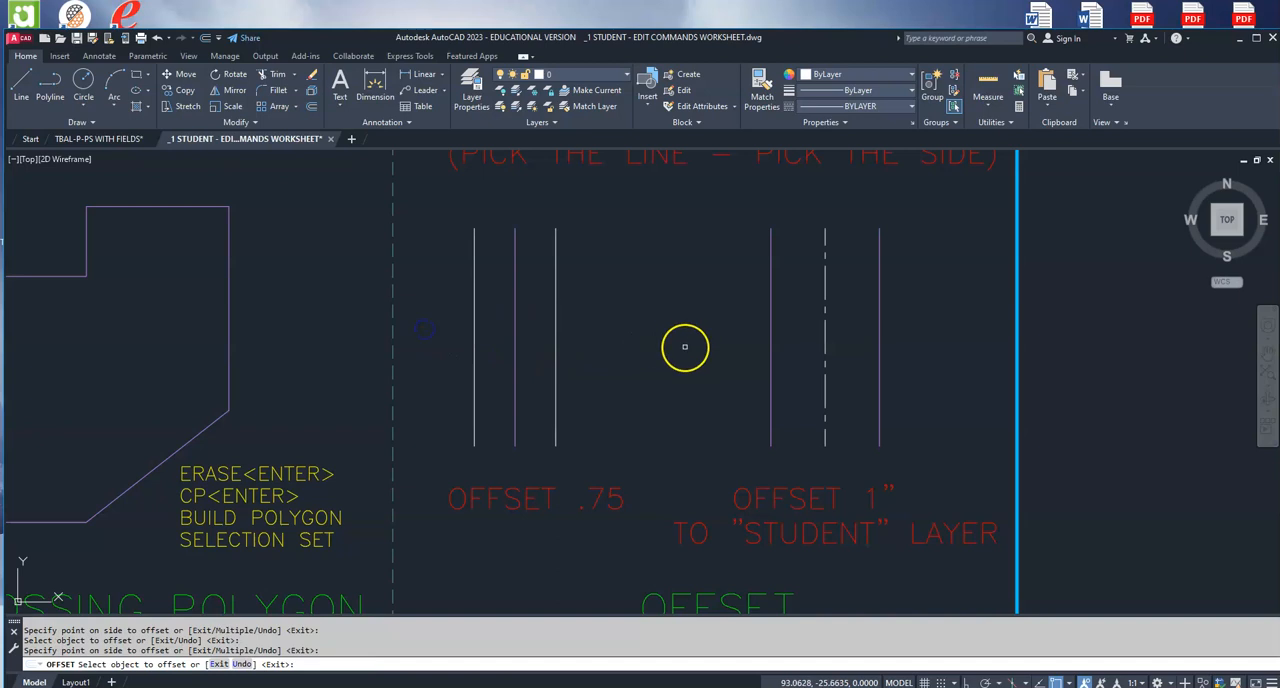
{"action": "key", "text": "Escape"}
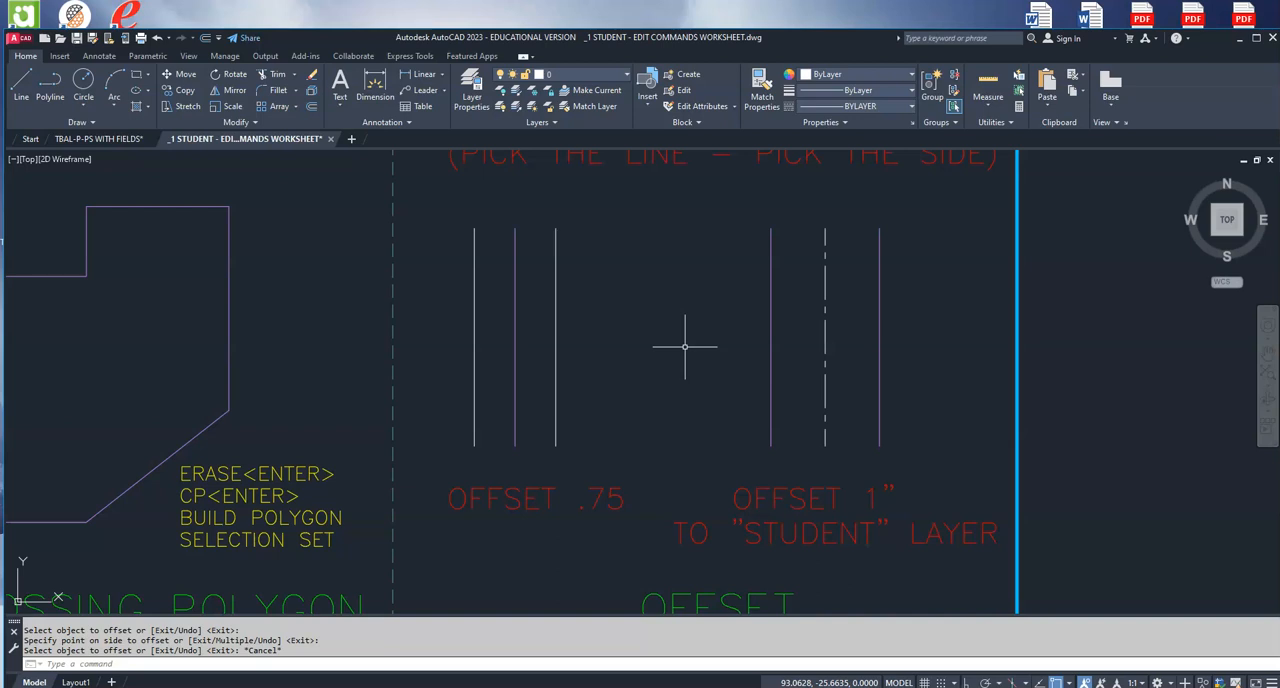
{"action": "left_click", "coordinate": [879, 289]}
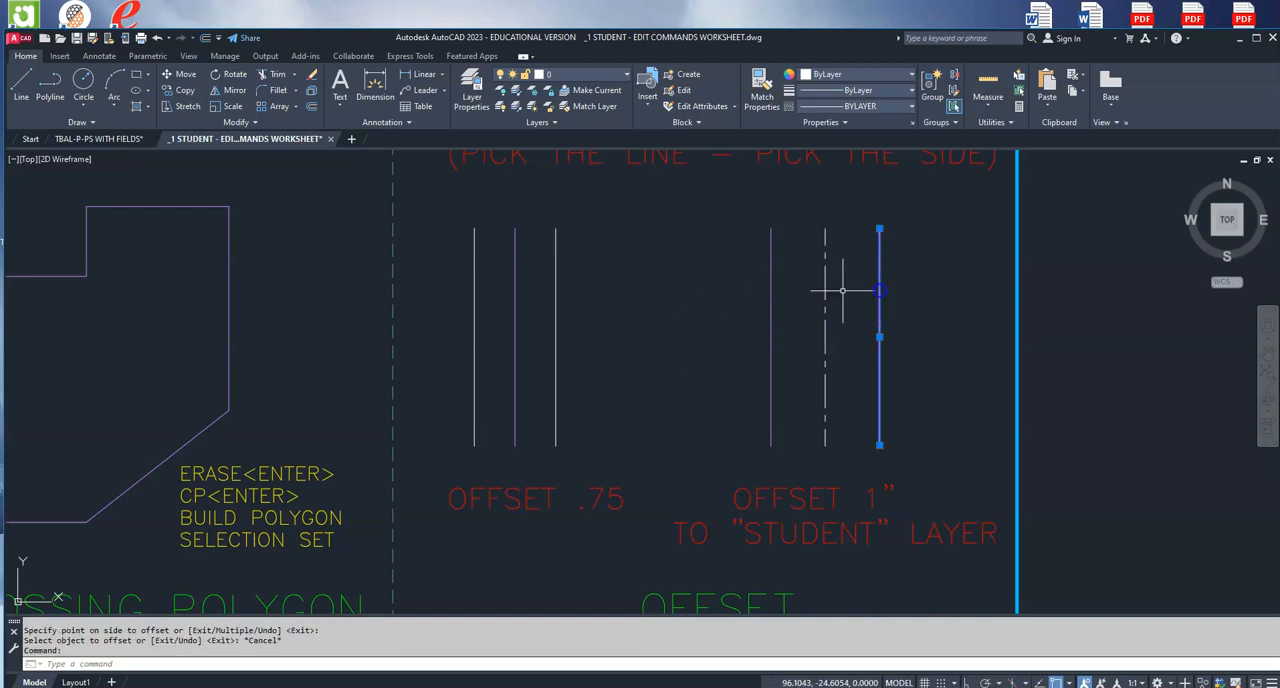
{"action": "left_click", "coordinate": [771, 298]}
{"action": "type", "text": "o"}
{"action": "key", "text": "Return"}
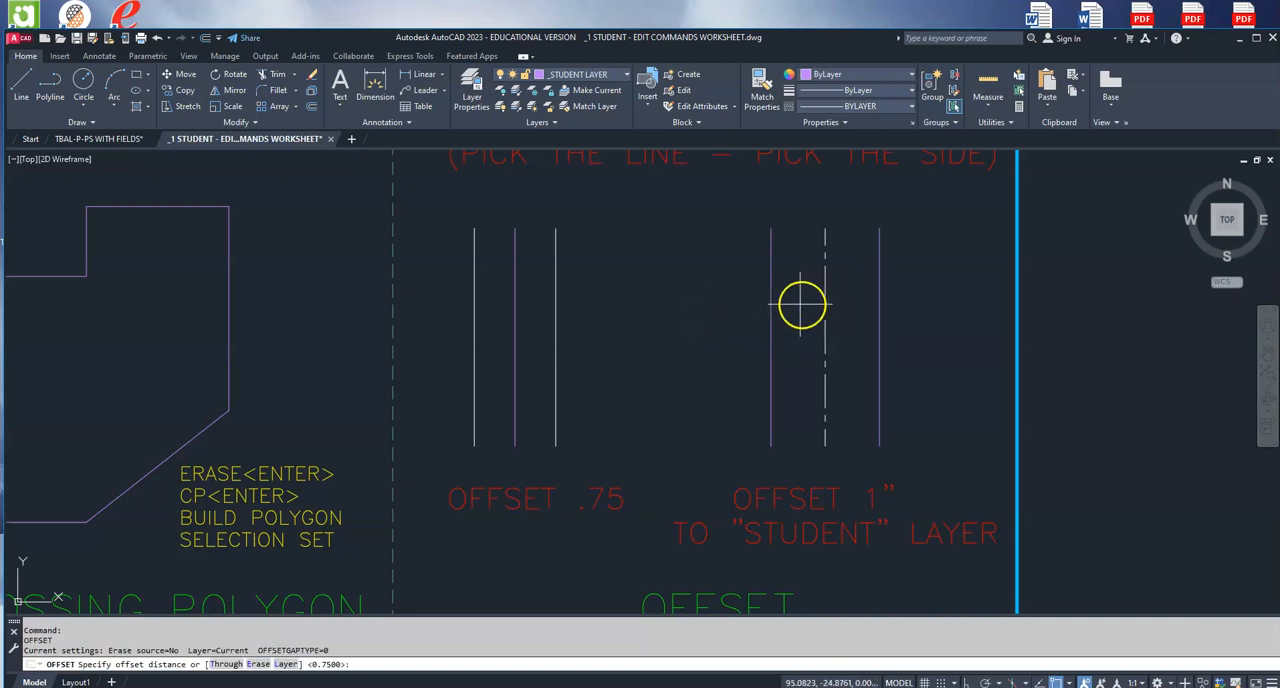
{"action": "key", "text": "Escape"}
Step: Delete the two purple lines on either side of the dash-dot centerline in the OFFSET 1" exercise
{"action": "left_click", "coordinate": [880, 293]}
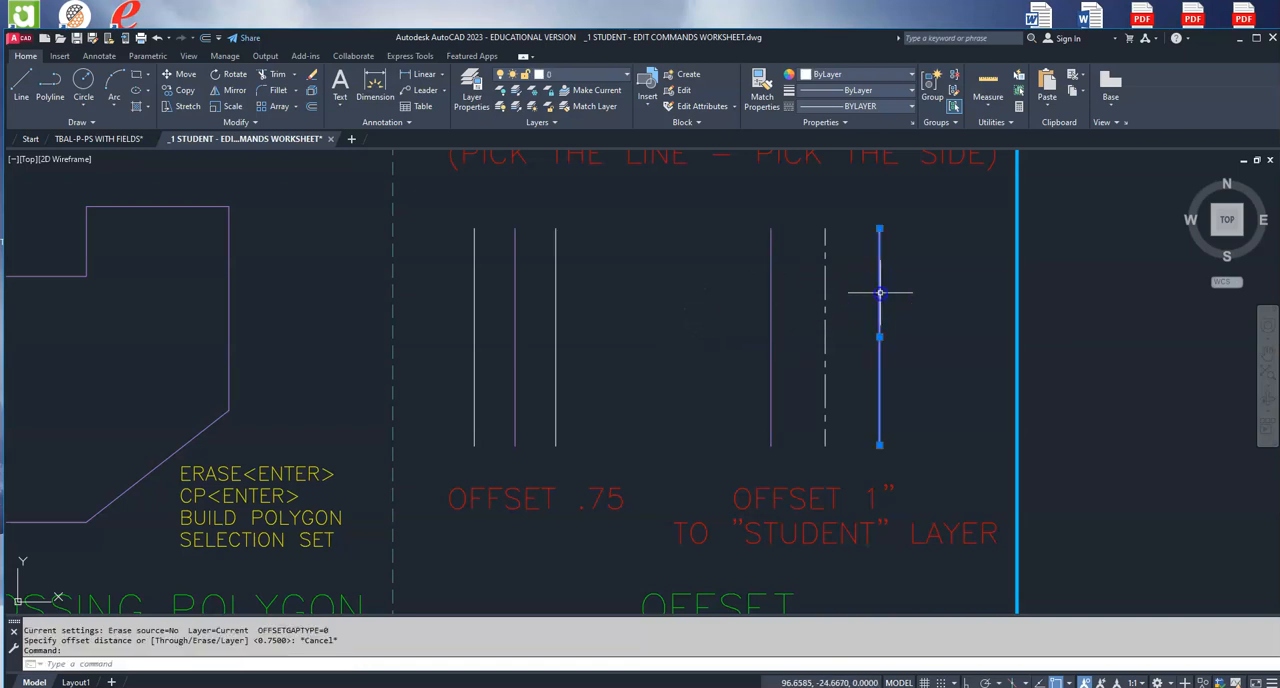
{"action": "left_click", "coordinate": [769, 305]}
{"action": "key", "text": "Delete"}
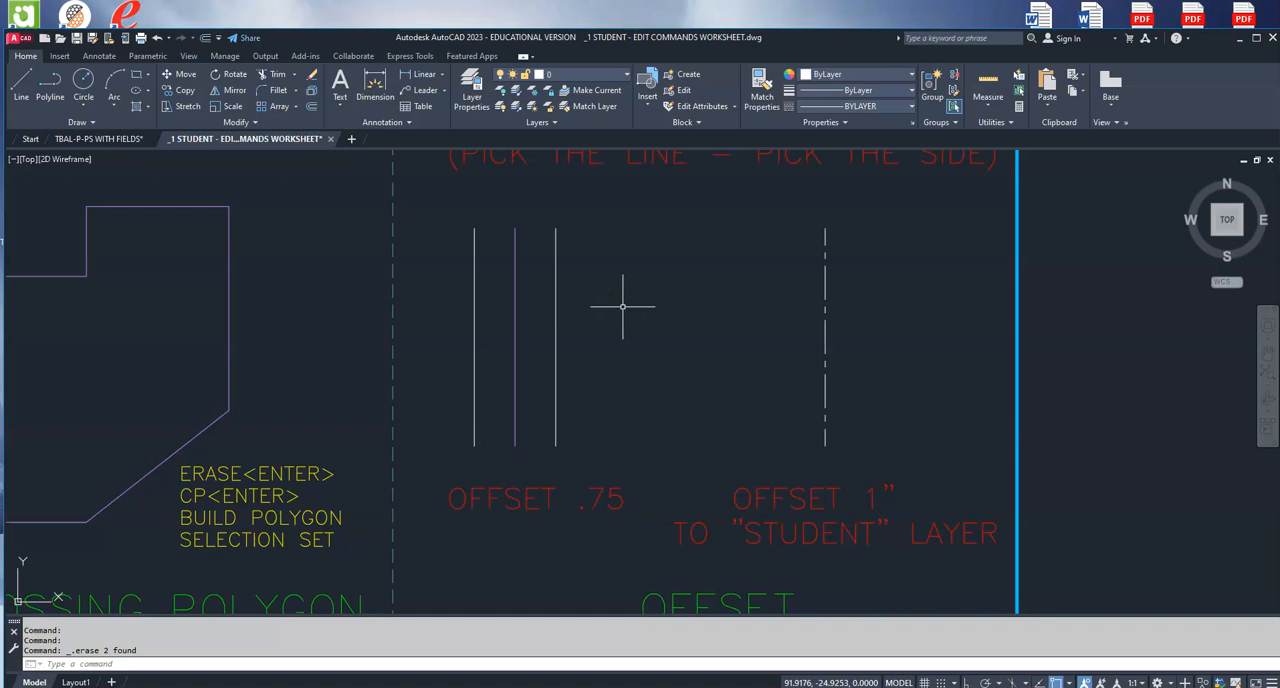
Step: Make _STUDENT LAYER current and offset the dash-dot centerline by 1 to both sides, using the Current layer option
{"action": "left_click", "coordinate": [626, 76]}
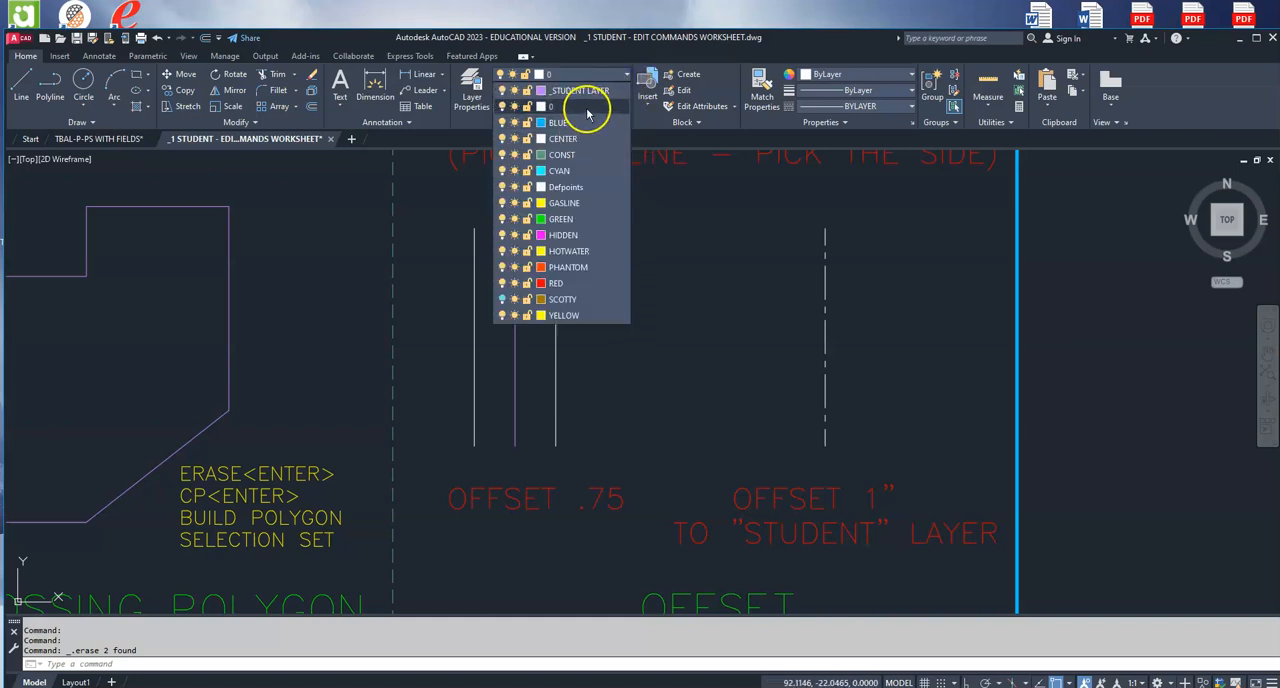
{"action": "left_click", "coordinate": [588, 92]}
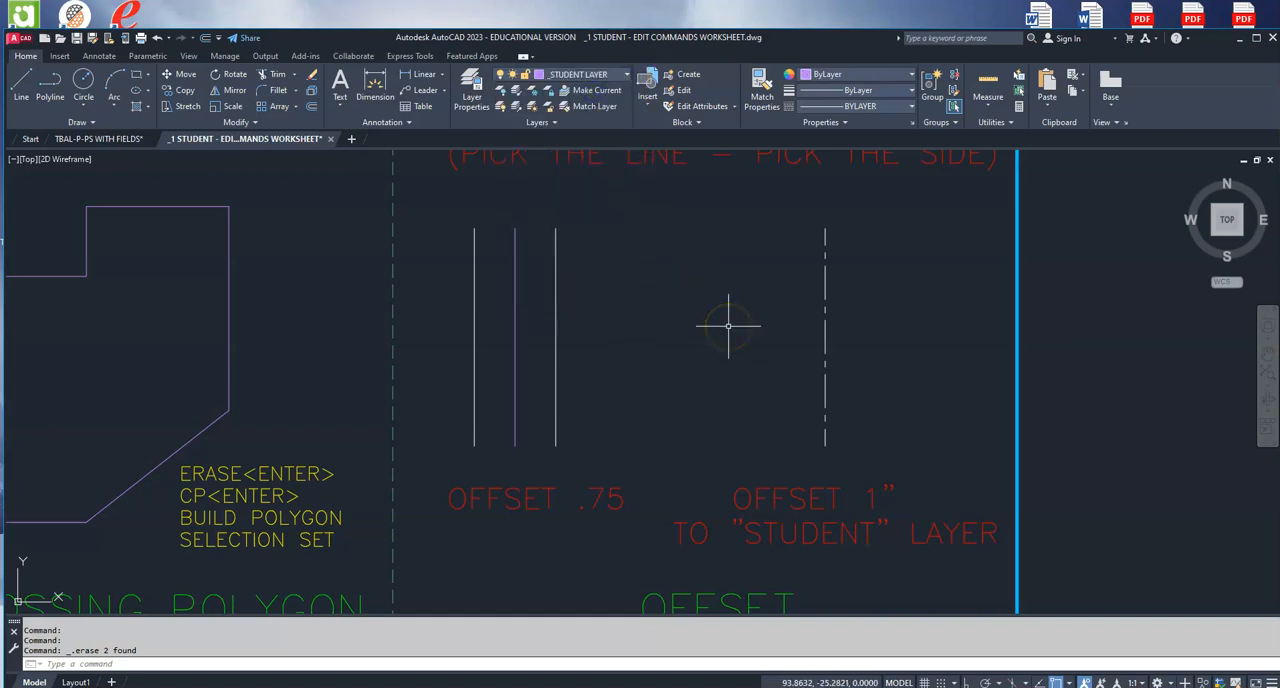
{"action": "type", "text": "offs"}
{"action": "key", "text": "Return"}
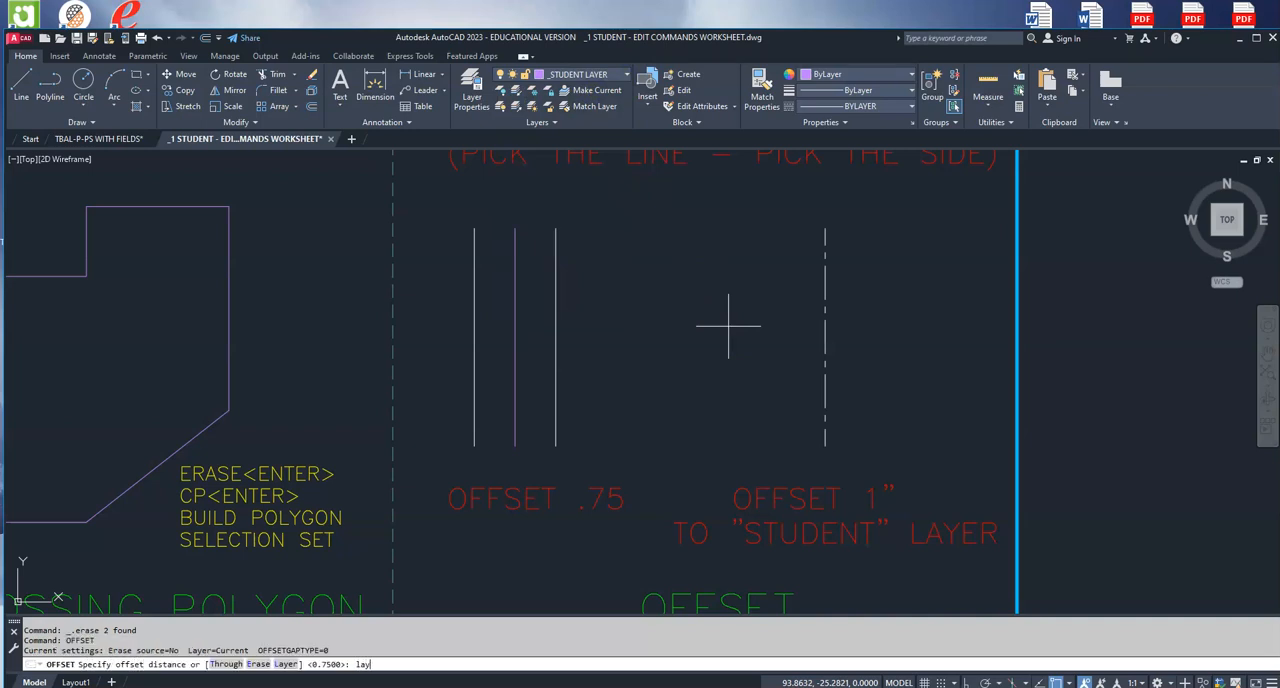
{"action": "key", "text": "Return"}
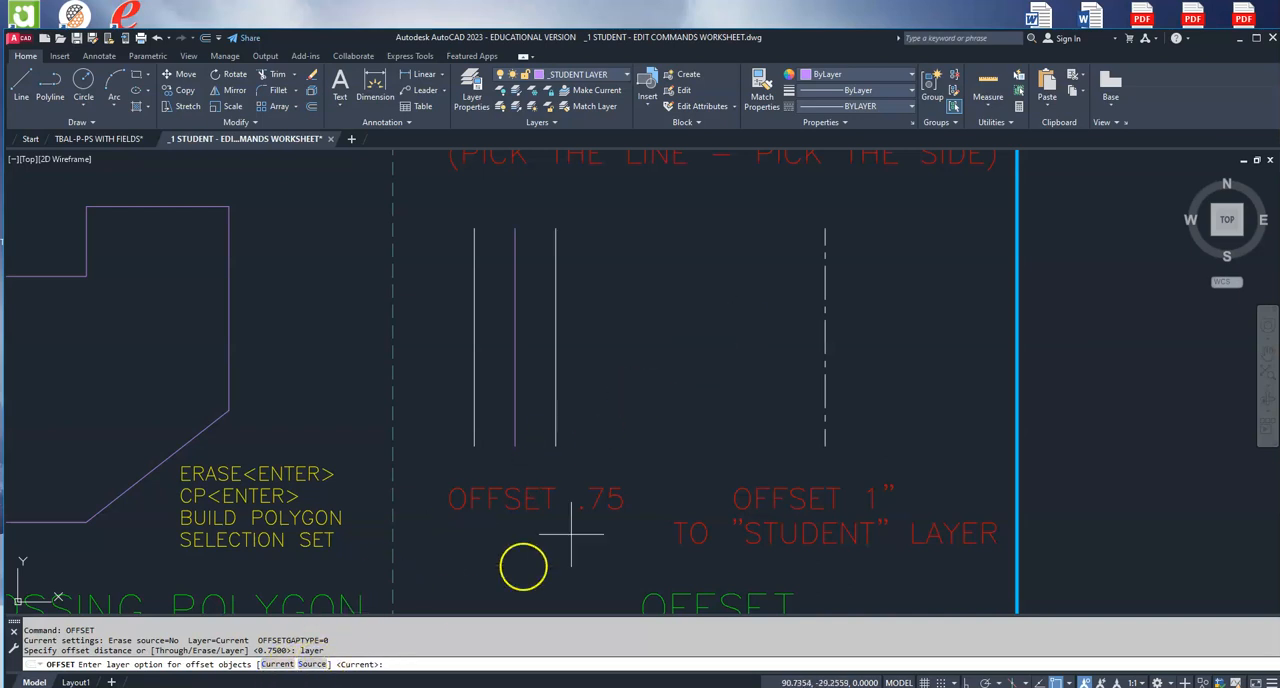
{"action": "left_click", "coordinate": [285, 668]}
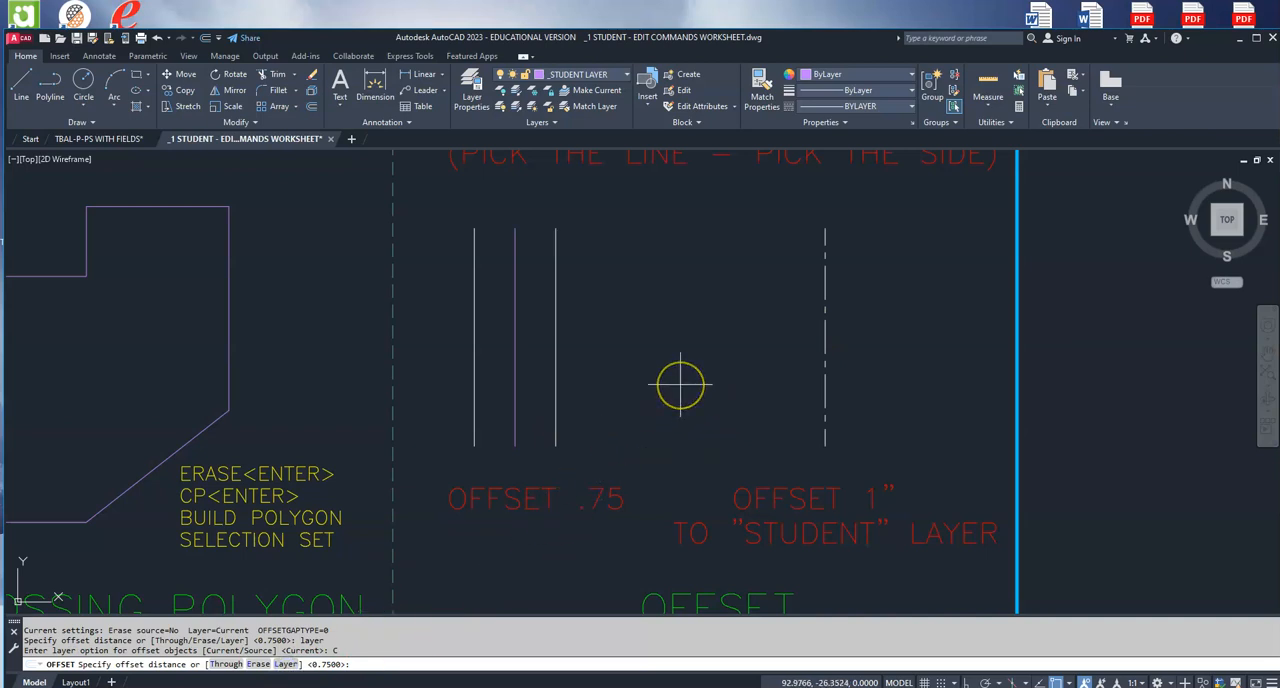
{"action": "key", "text": "Return"}
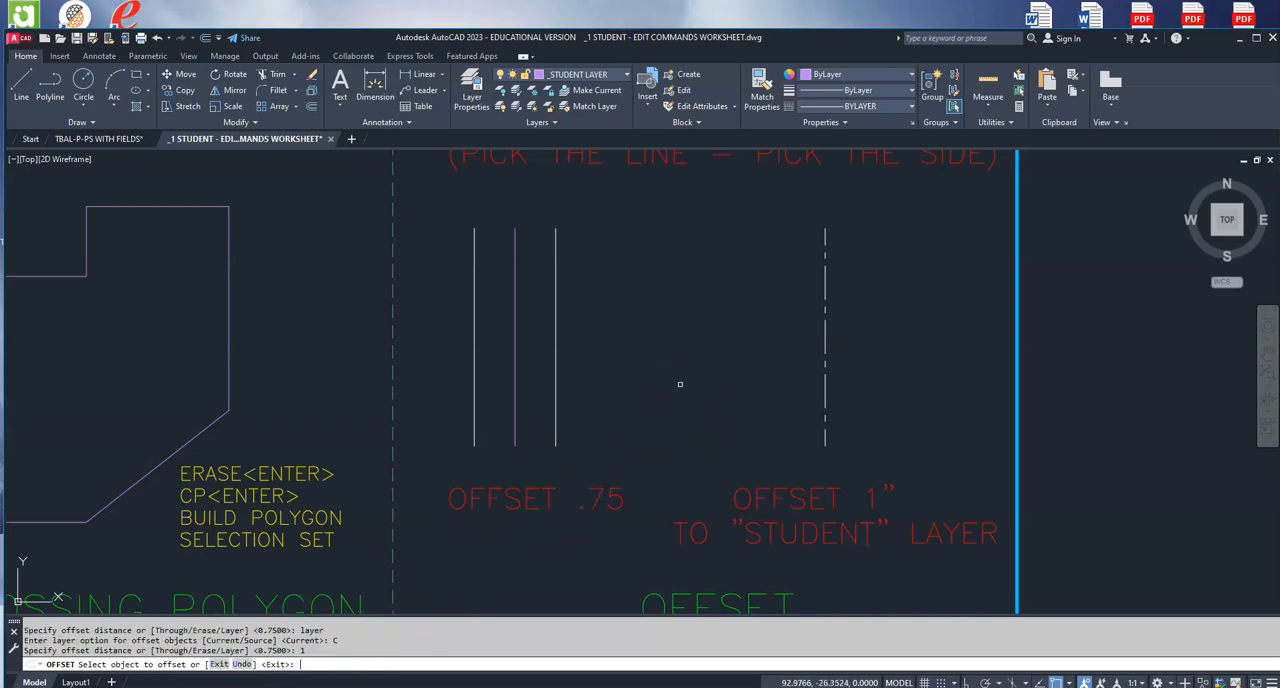
{"action": "left_click", "coordinate": [824, 328]}
{"action": "left_click", "coordinate": [723, 340]}
{"action": "left_click", "coordinate": [823, 340]}
{"action": "left_click", "coordinate": [930, 372]}
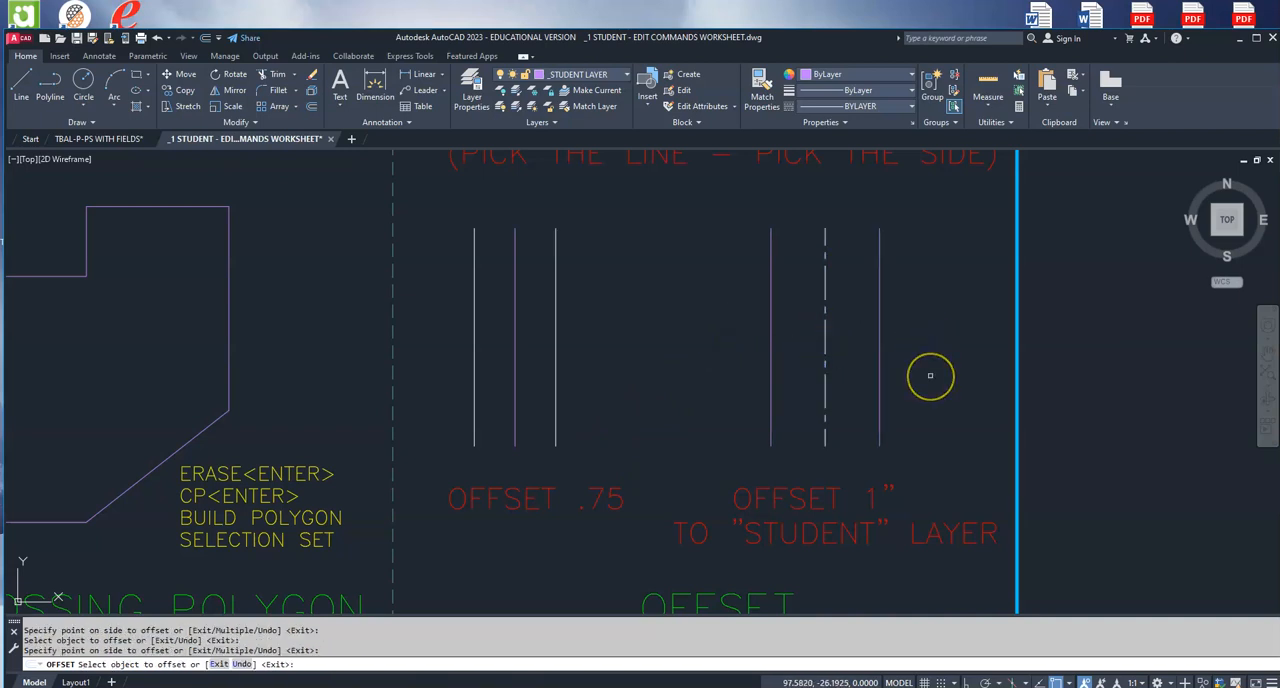
{"action": "key", "text": "Escape"}
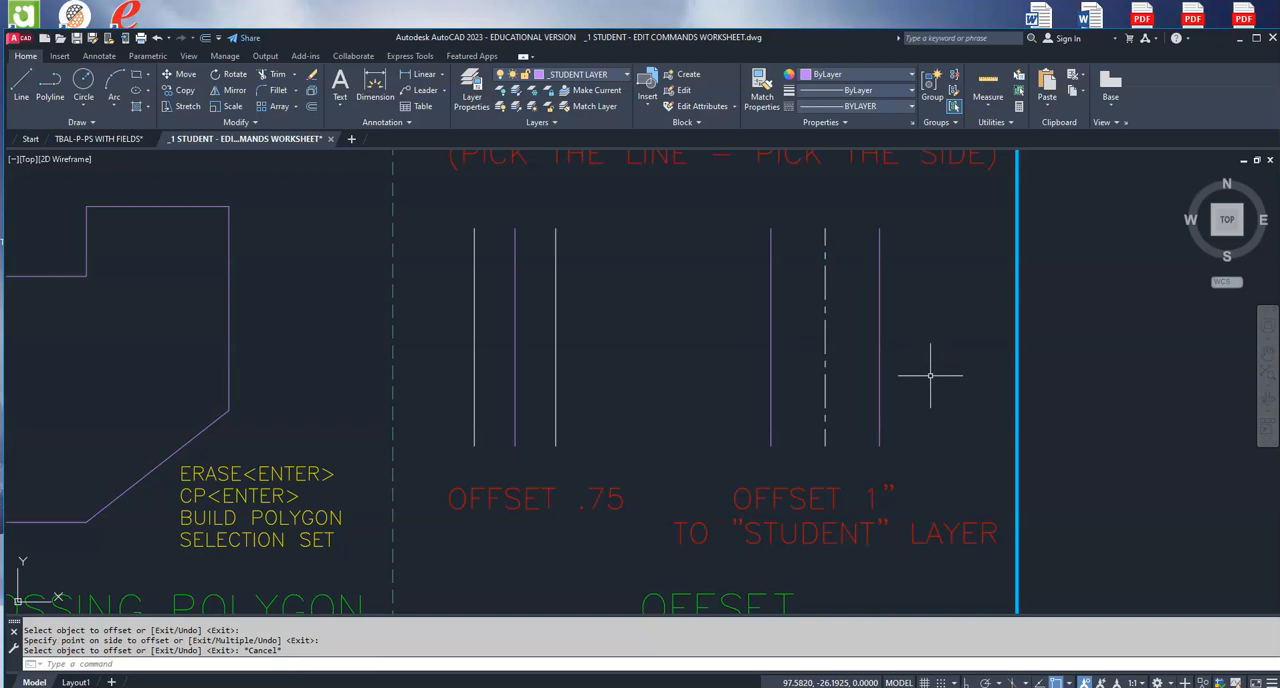
Step: Offset the purple line left of the centerline using Through, with the point near the thick blue border, and delete the copy
{"action": "type", "text": "offset"}
{"action": "key", "text": "Return"}
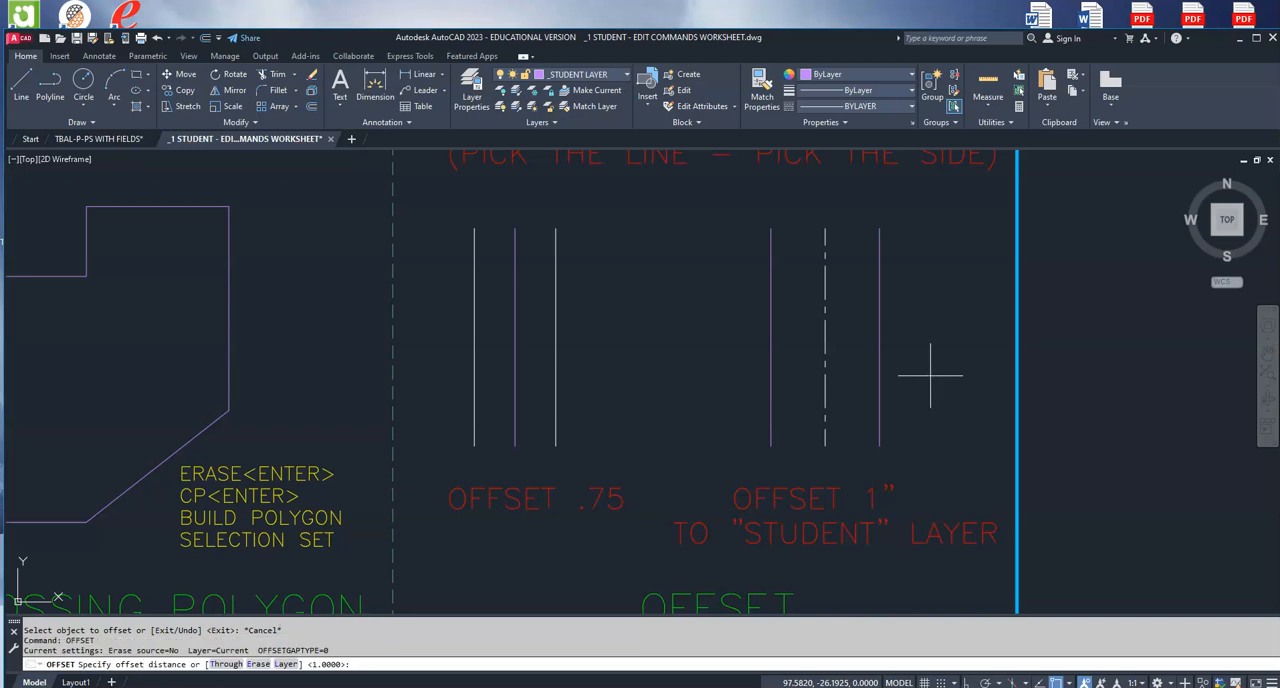
{"action": "left_click", "coordinate": [226, 664]}
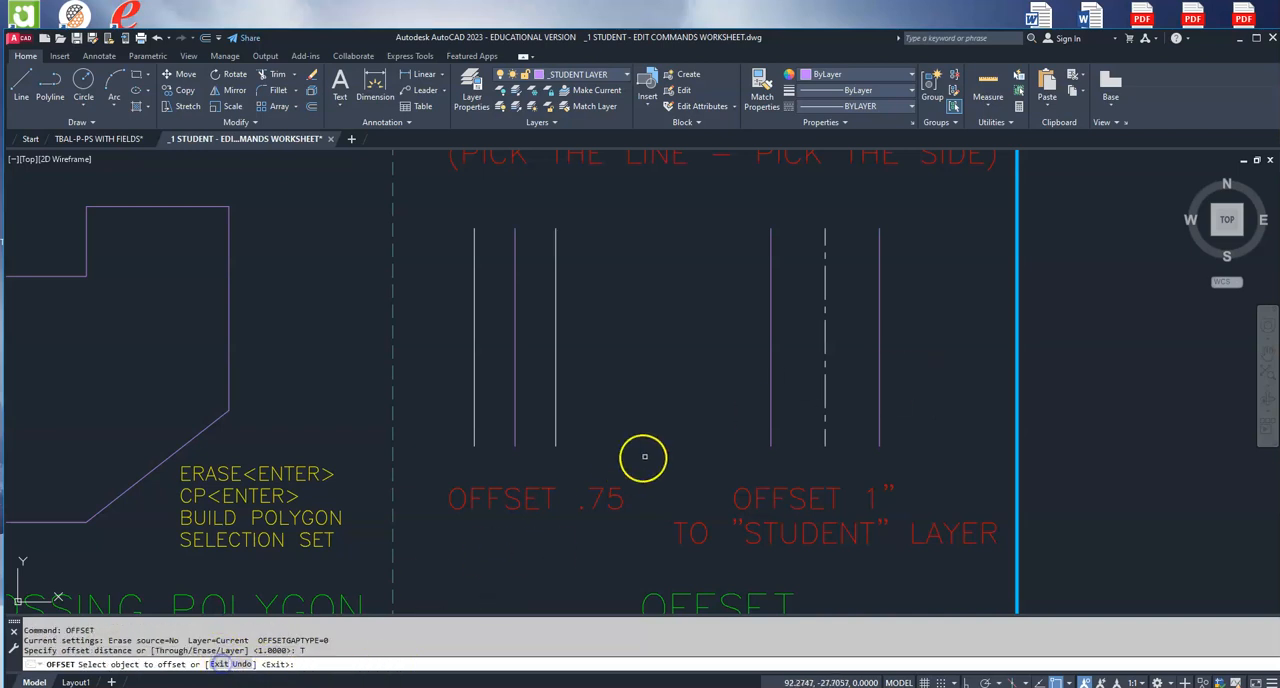
{"action": "left_click", "coordinate": [771, 357]}
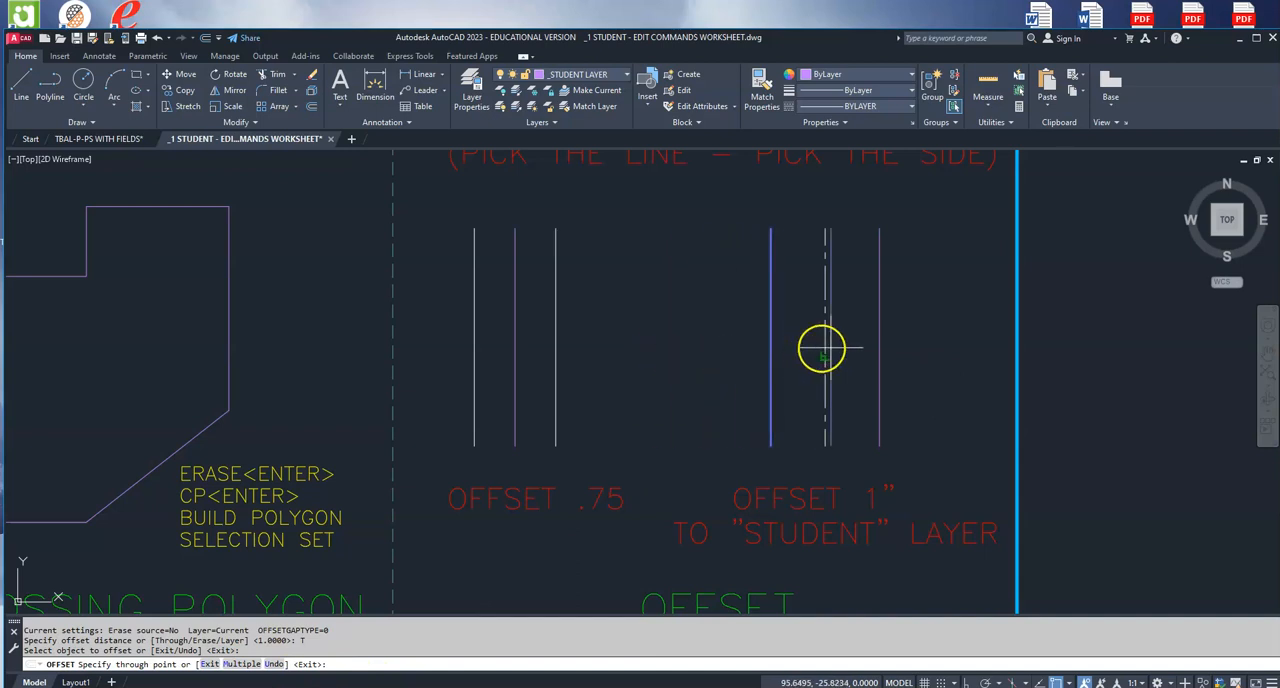
{"action": "left_click", "coordinate": [979, 345]}
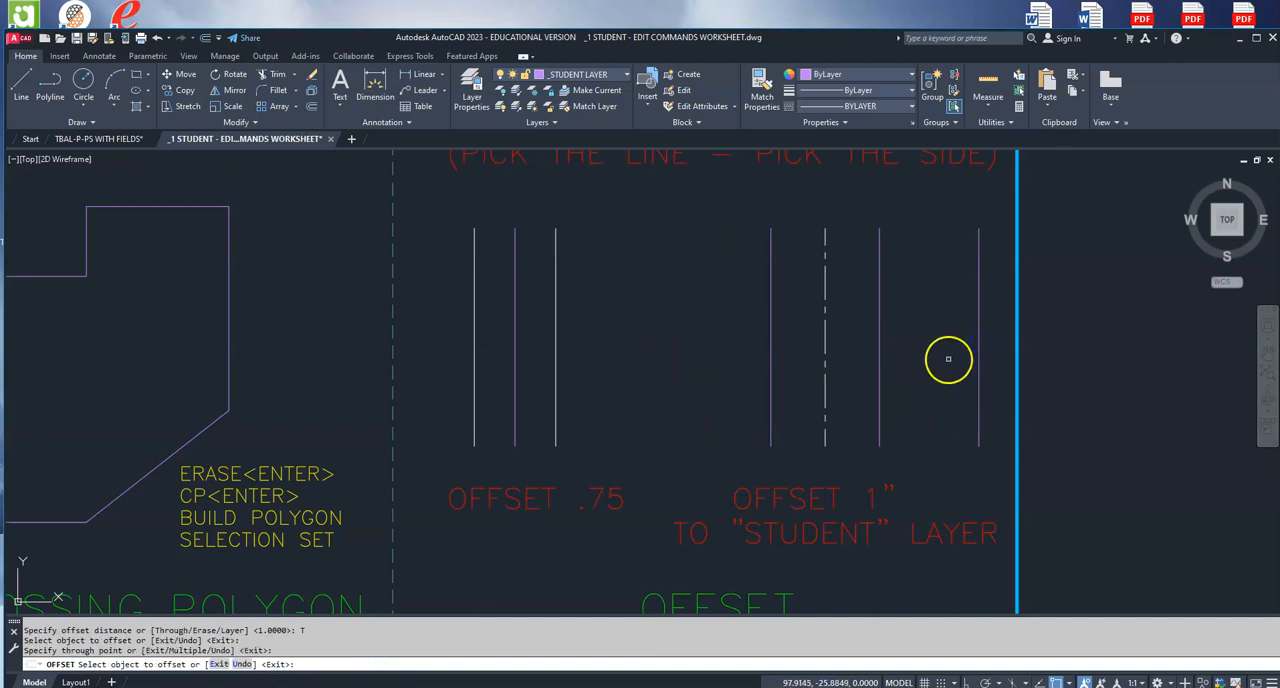
{"action": "key", "text": "Escape"}
{"action": "left_click", "coordinate": [979, 341]}
{"action": "key", "text": "Delete"}
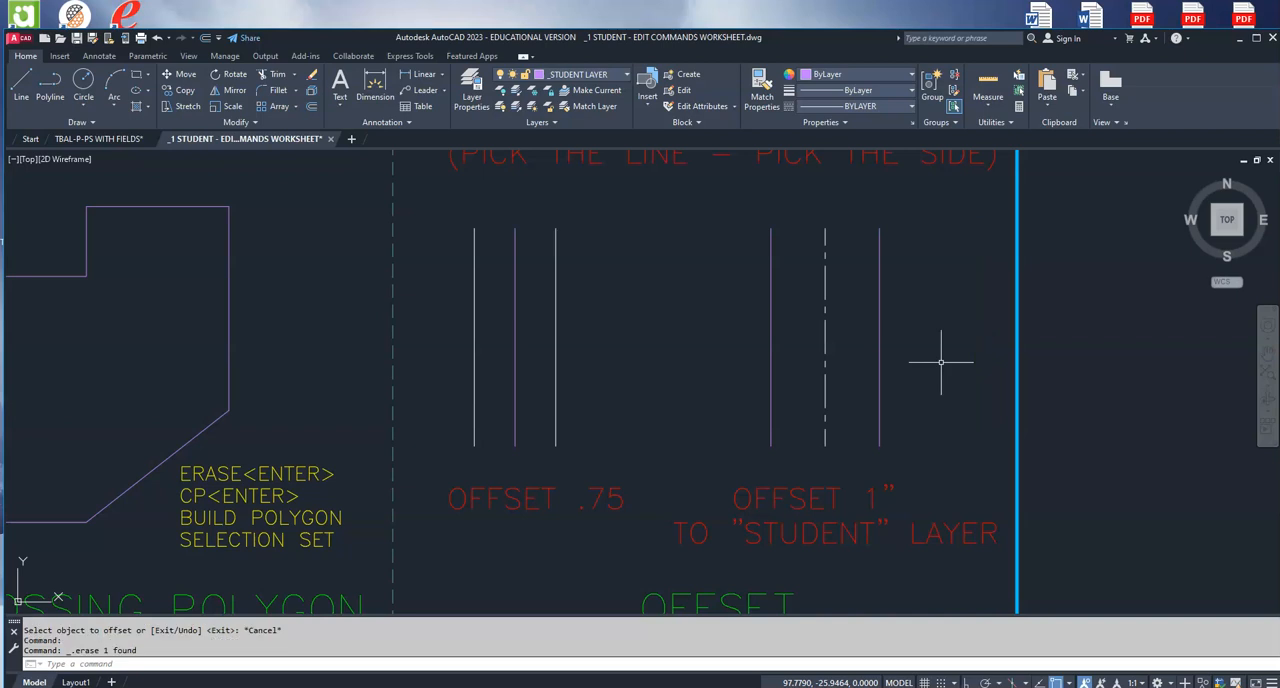
Step: Offset the right white line above the OFFSET .75 label farther right using Through, with Erase source set to Yes
{"action": "type", "text": "offset"}
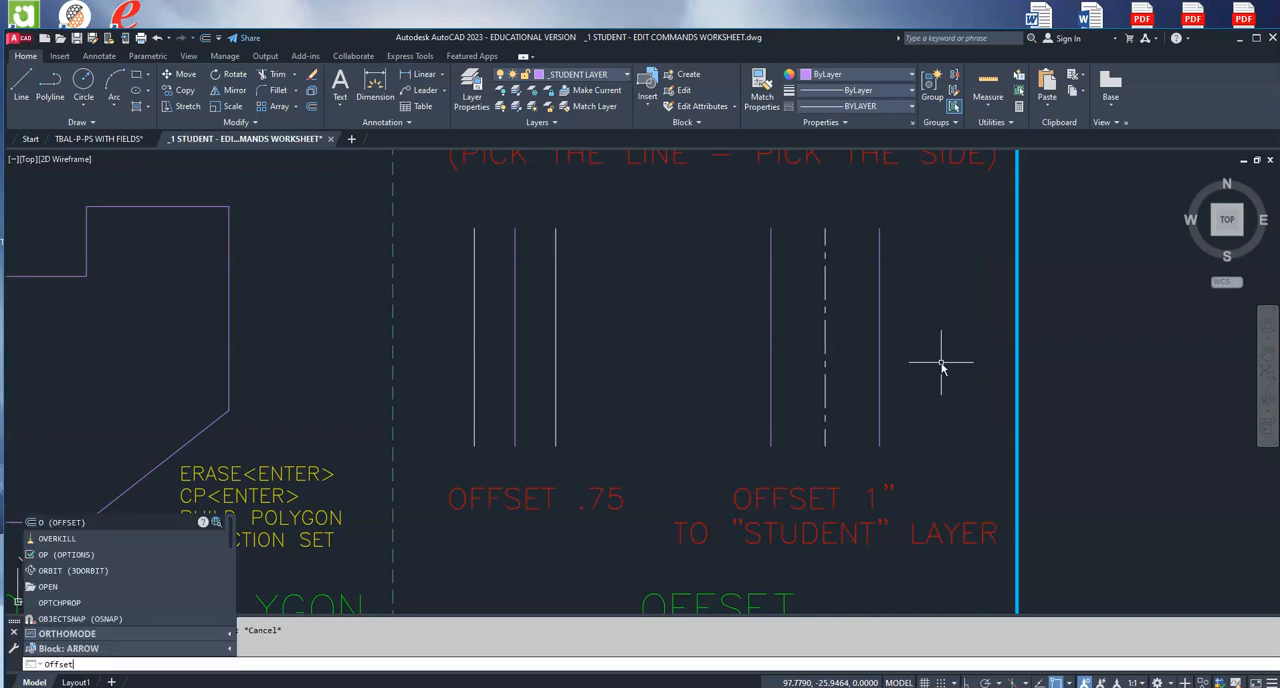
{"action": "key", "text": "Return"}
{"action": "type", "text": "erase"}
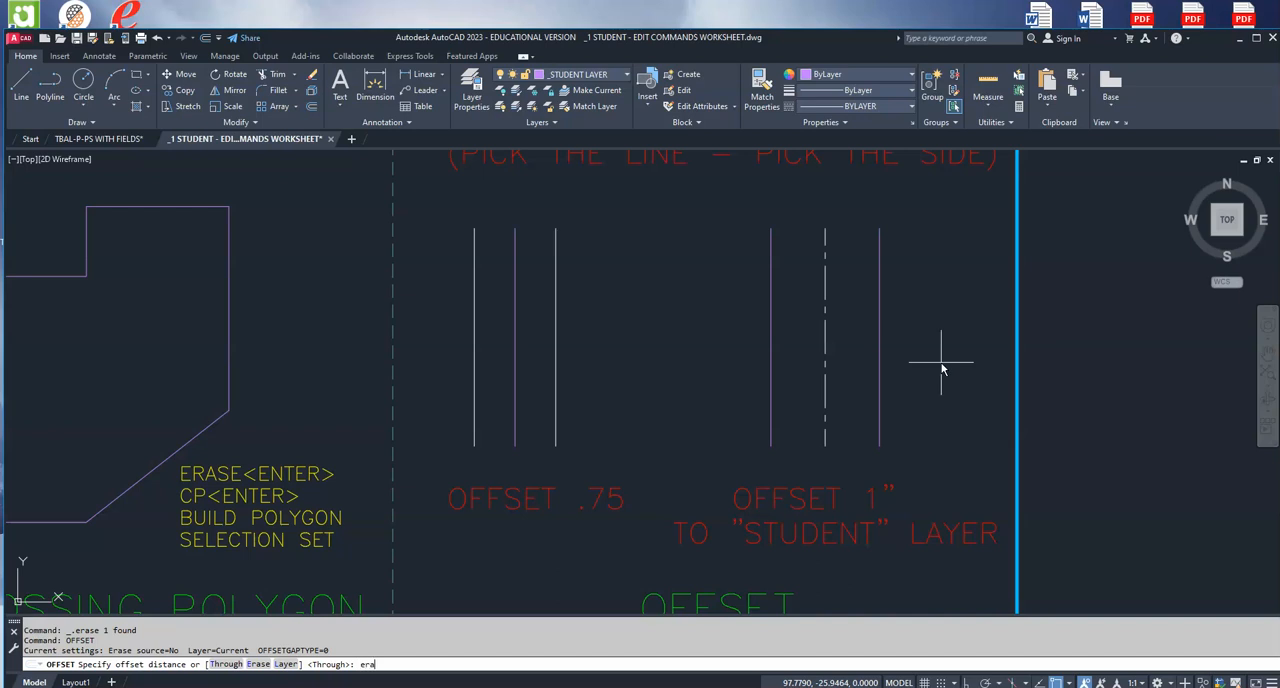
{"action": "key", "text": "Return"}
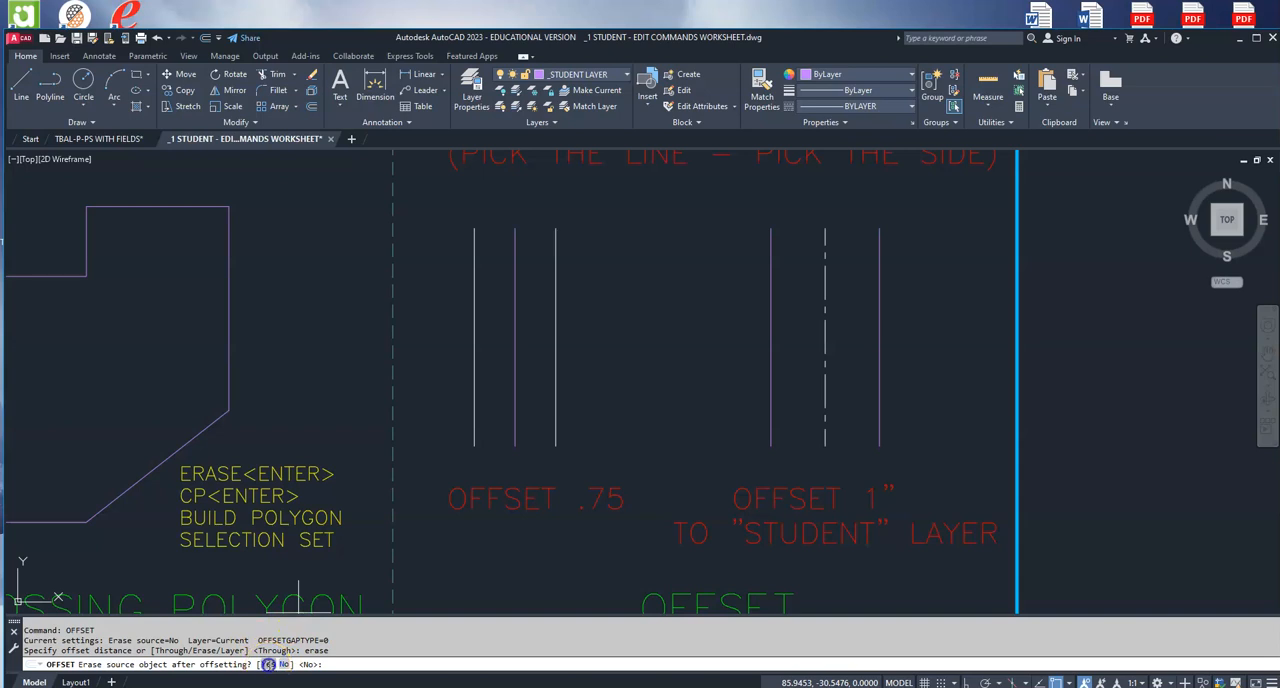
{"action": "left_click", "coordinate": [267, 664]}
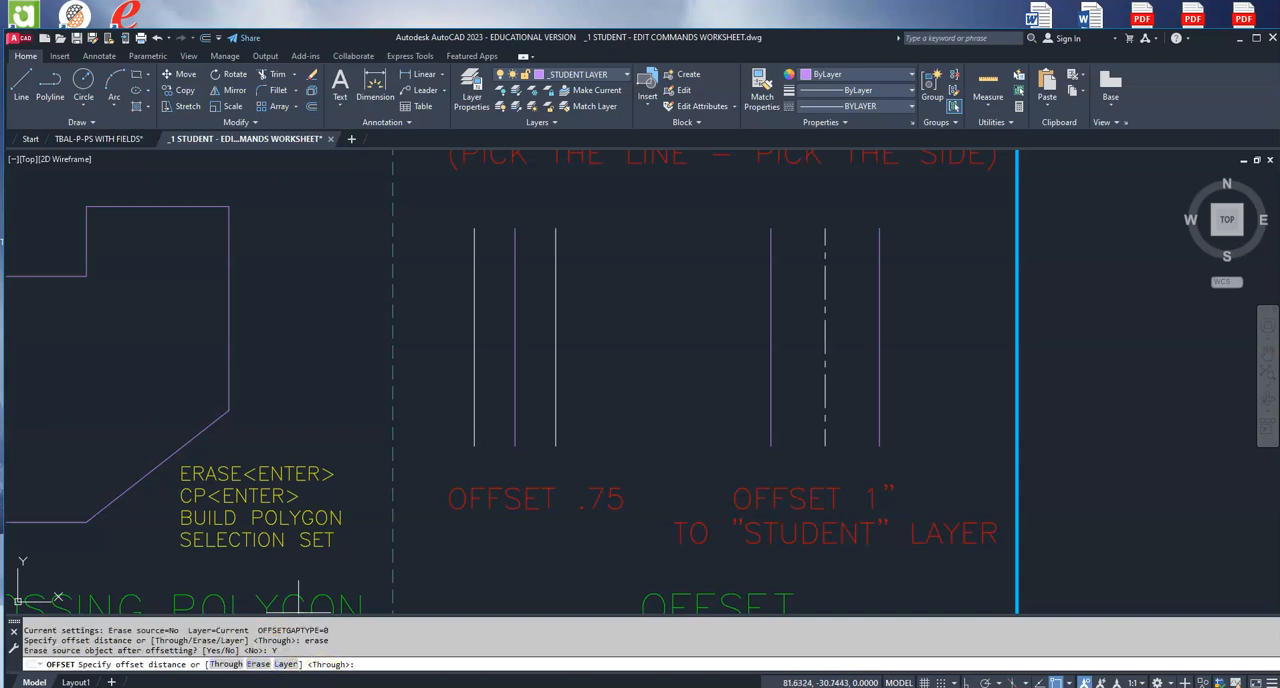
{"action": "left_click", "coordinate": [227, 664]}
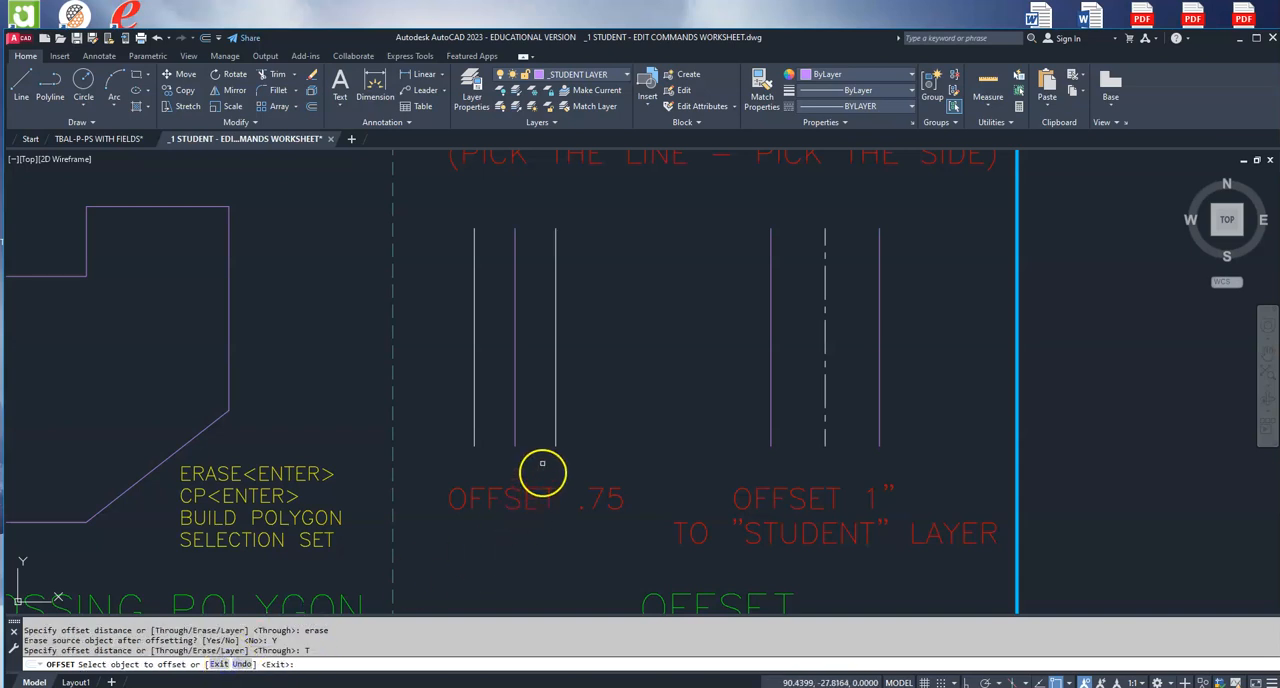
{"action": "left_click", "coordinate": [555, 403]}
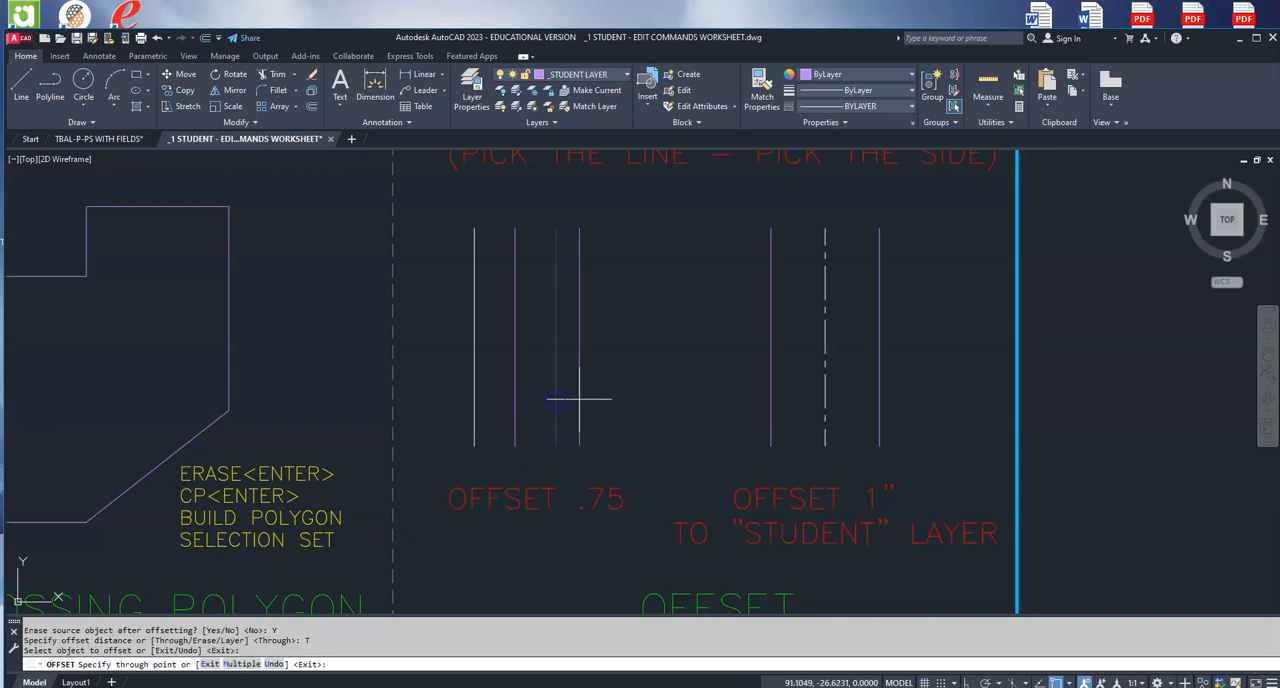
{"action": "left_click", "coordinate": [625, 399]}
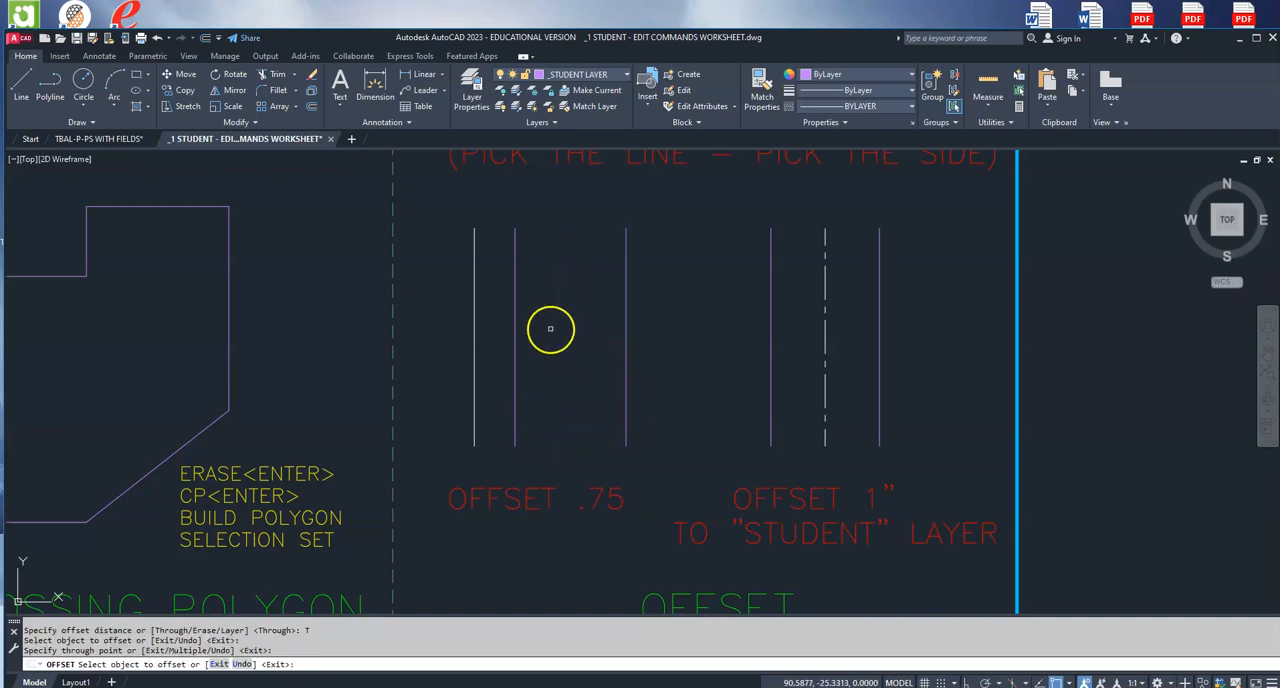
{"action": "key", "text": "Escape"}
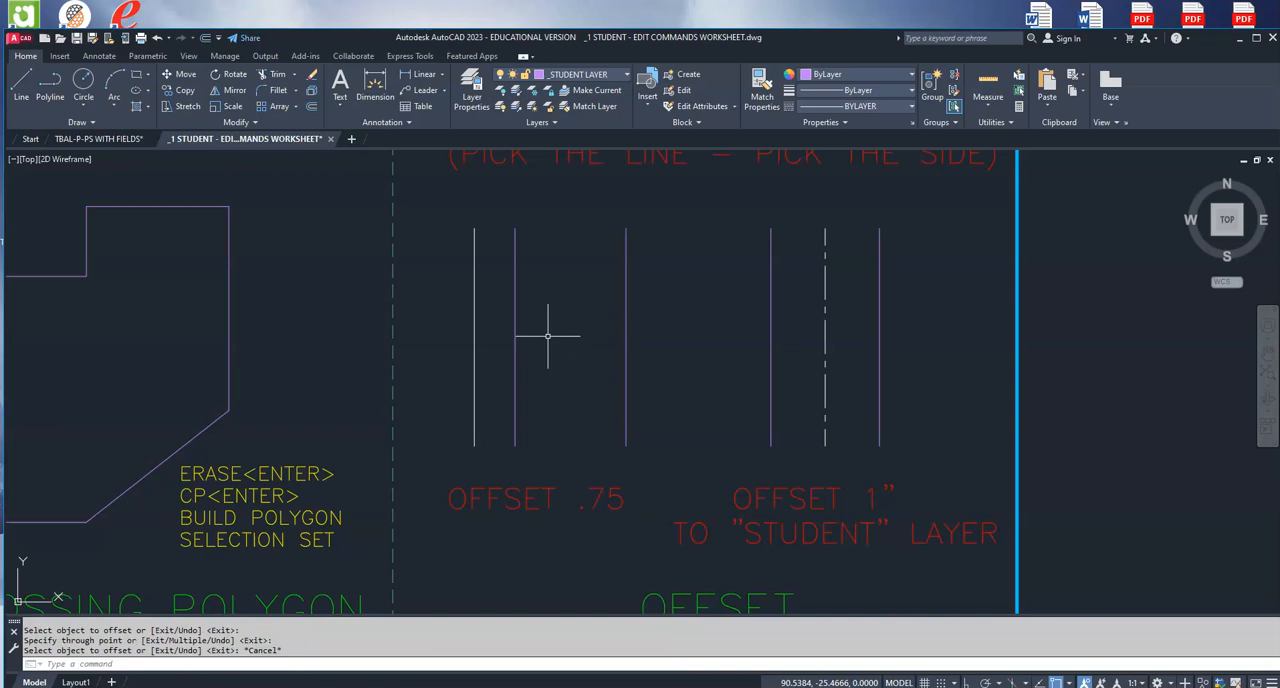